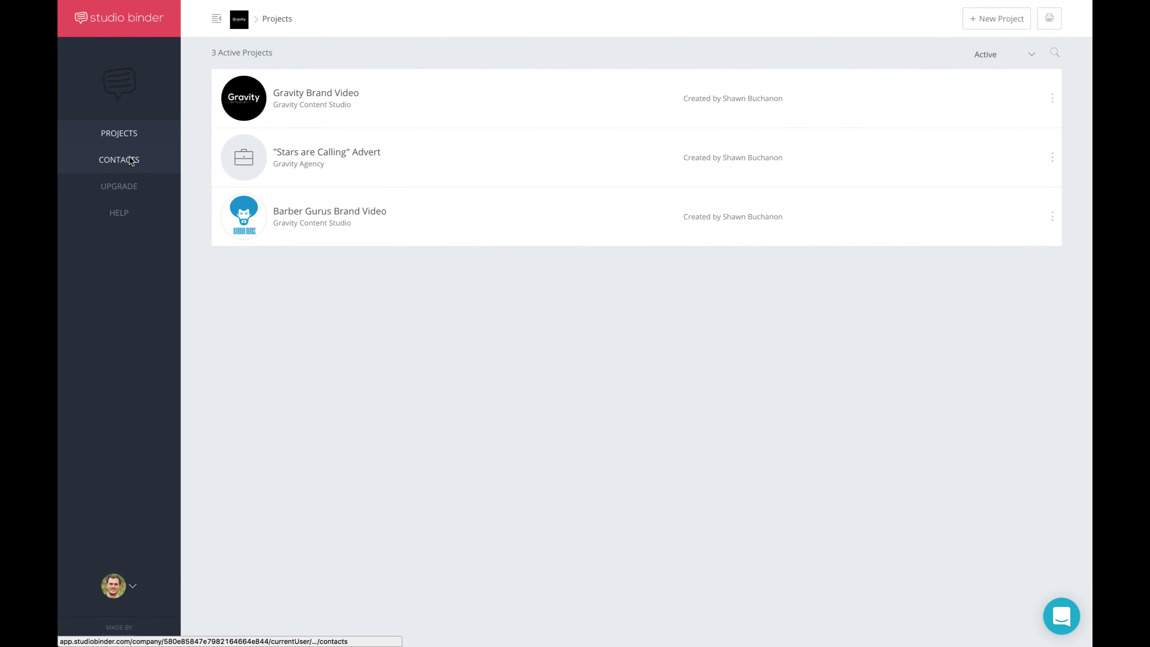
Open the 19-contact directory, click into a few contacts' name and email fields, and collapse and re-expand the sidebar
{"action": "left_click", "coordinate": [131, 161]}
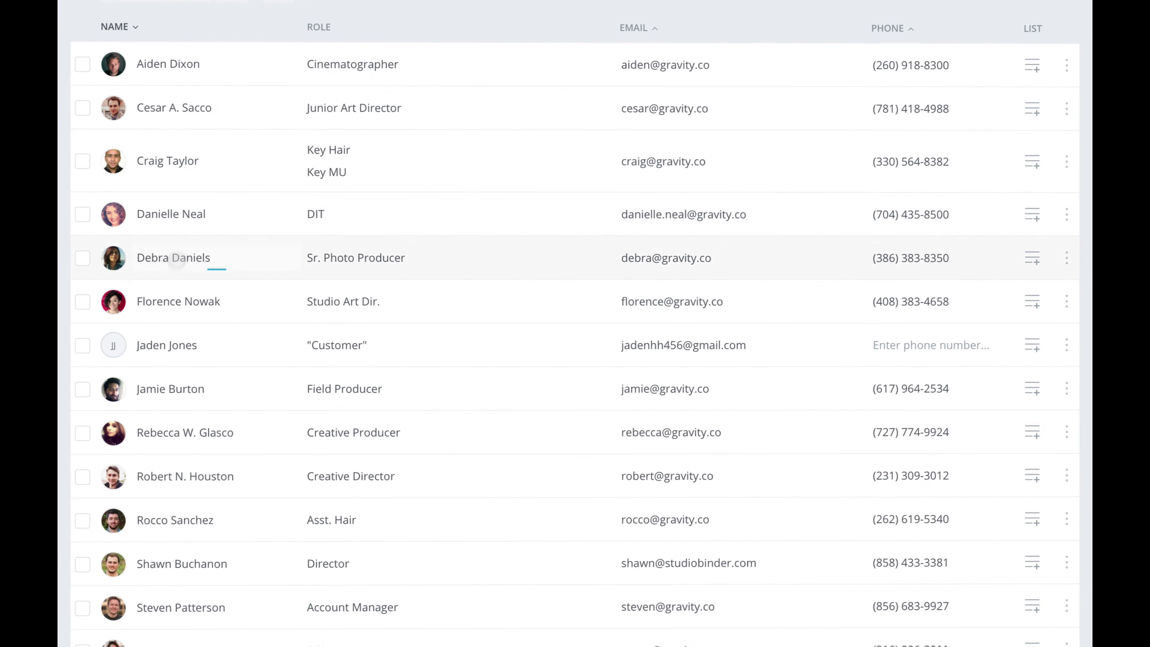
{"action": "left_click", "coordinate": [179, 344]}
{"action": "left_click", "coordinate": [651, 345]}
{"action": "left_click", "coordinate": [652, 301]}
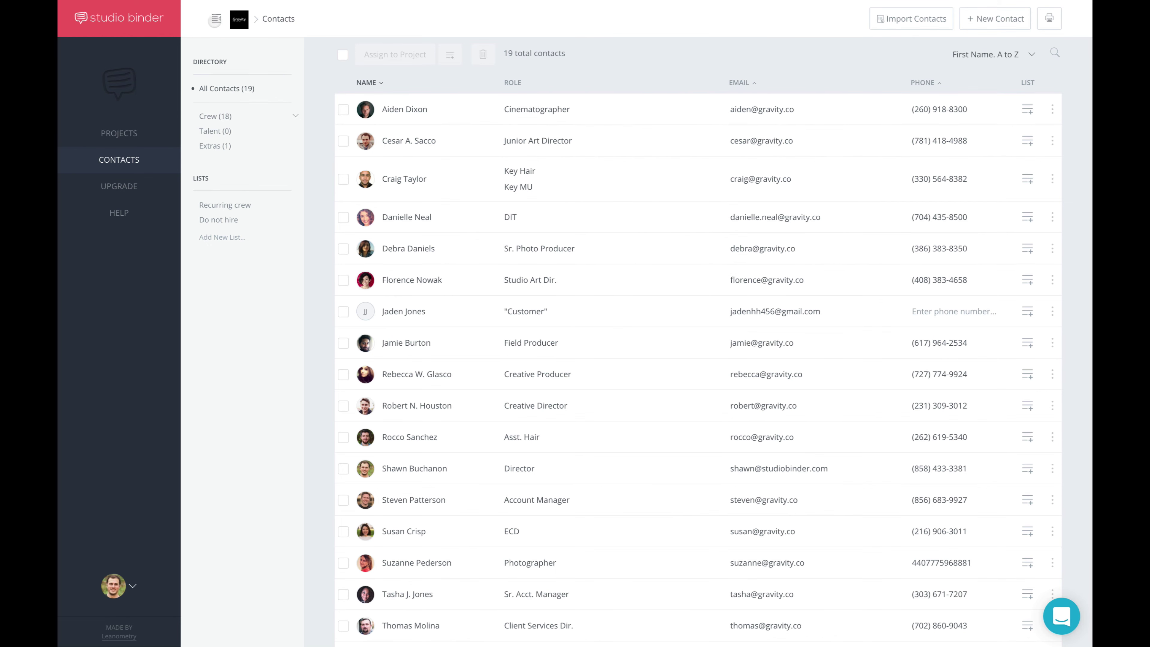
{"action": "left_click", "coordinate": [216, 20]}
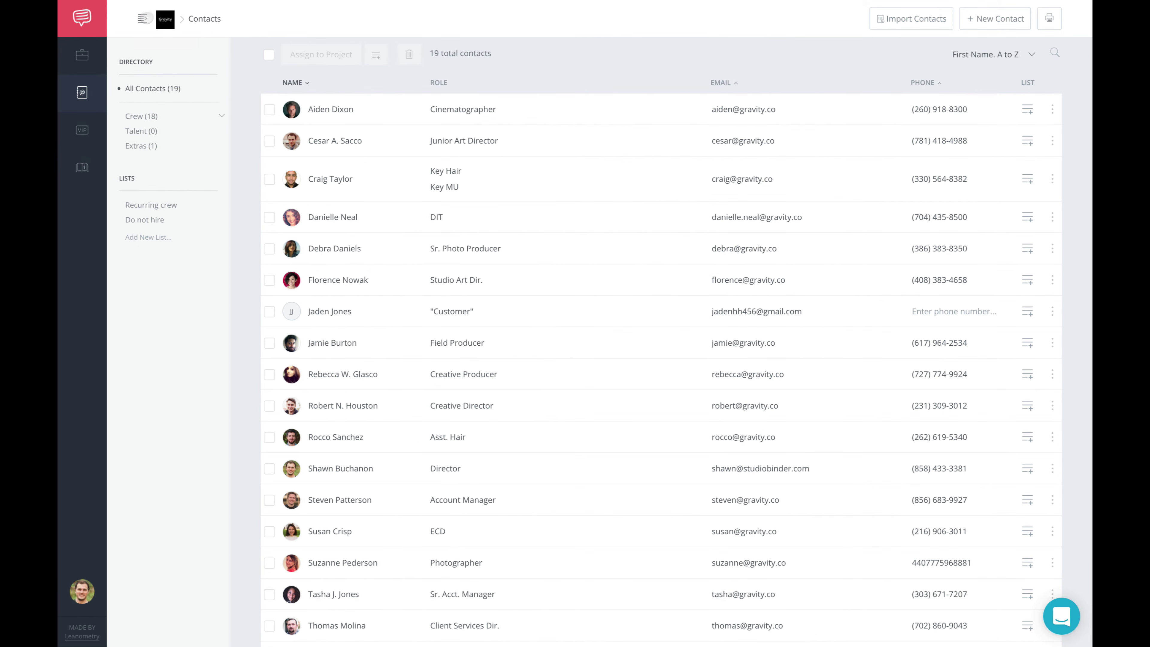
{"action": "left_click", "coordinate": [143, 19]}
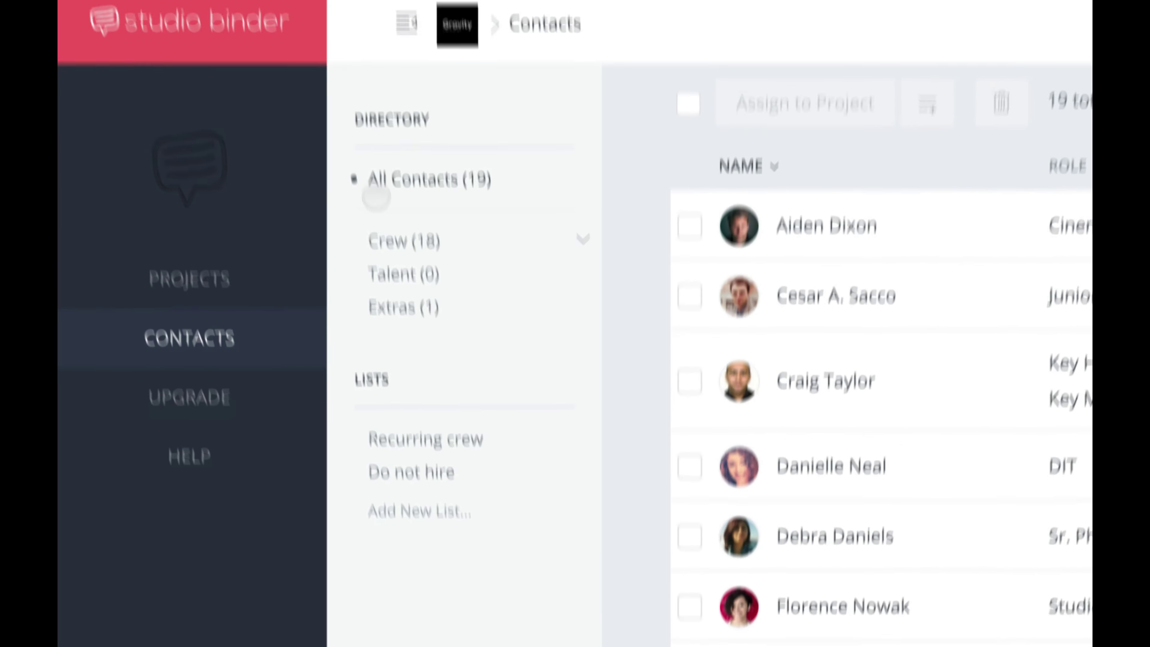
{"action": "mouse_move", "coordinate": [371, 366]}
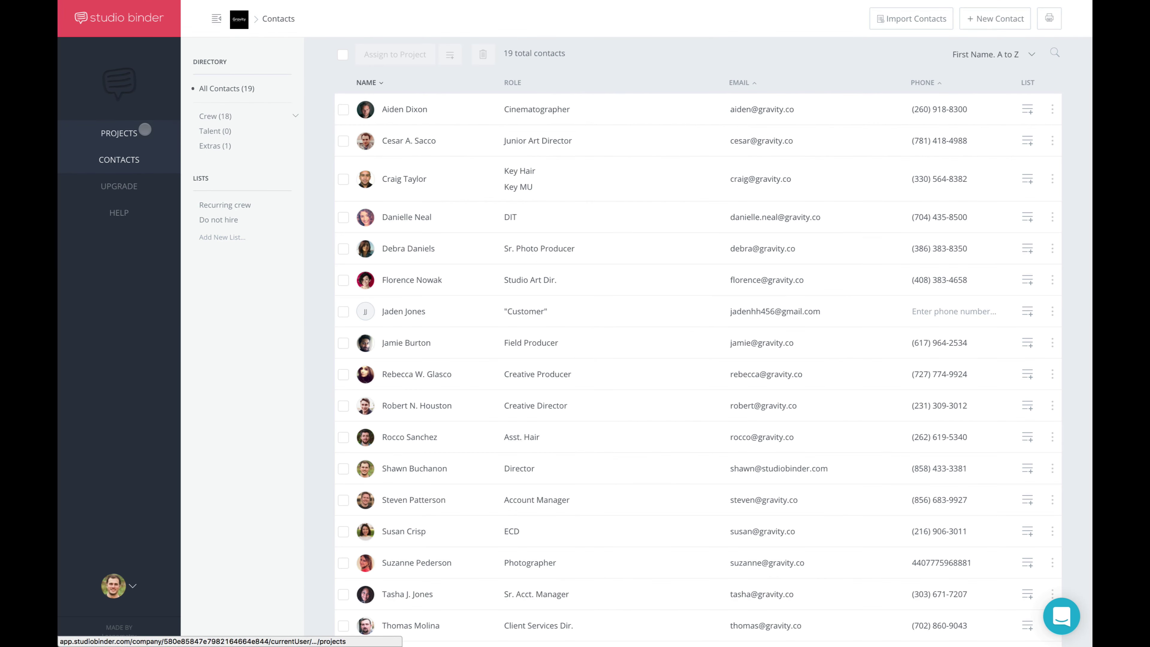
Open the Gravity Brand Video project from the projects list and start editing its details
{"action": "left_click", "coordinate": [145, 130]}
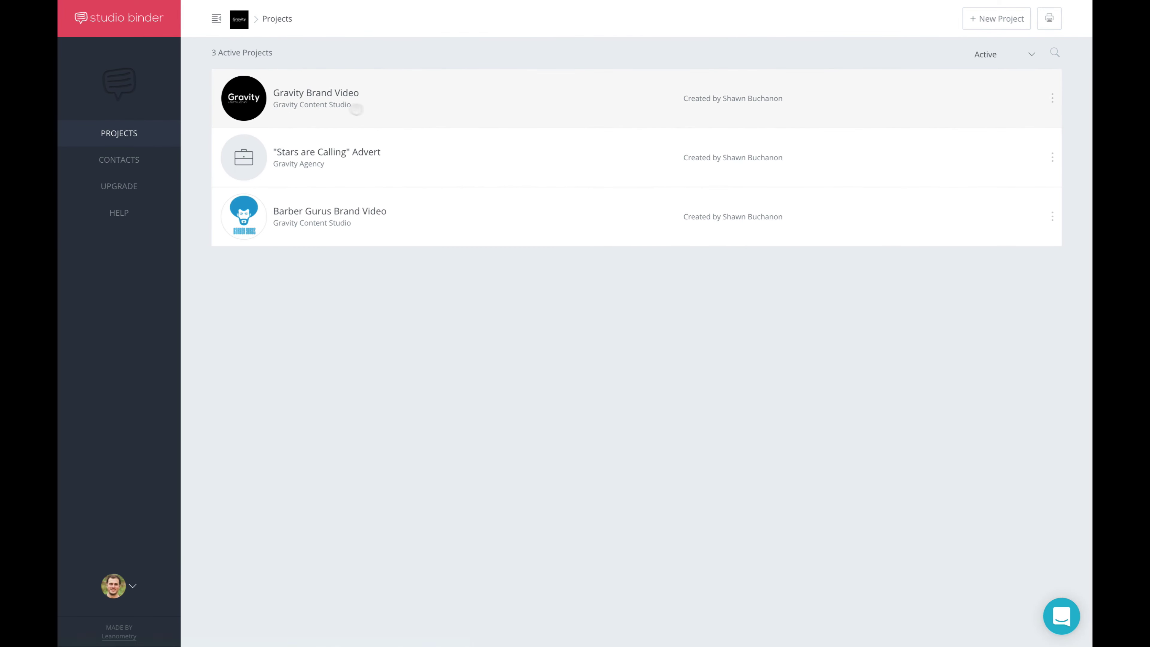
{"action": "left_click", "coordinate": [363, 111]}
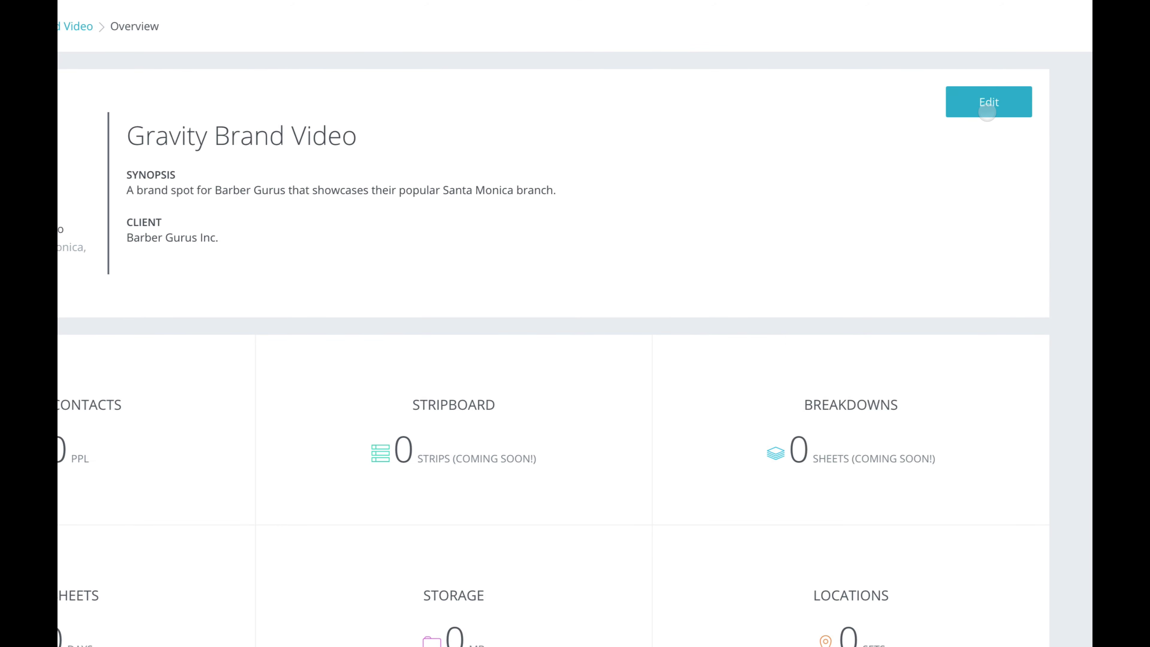
{"action": "left_click", "coordinate": [988, 111]}
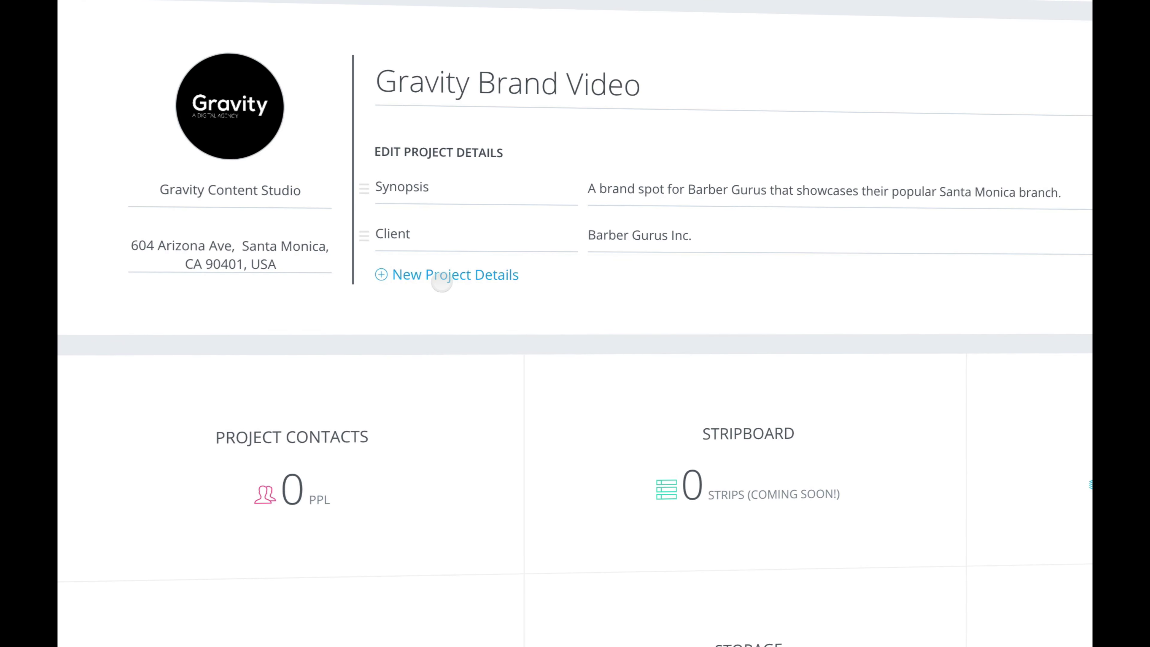
Add a custom detail labelled 'Due Date' with the value September 1st
{"action": "left_click", "coordinate": [442, 276]}
{"action": "left_click", "coordinate": [446, 278]}
{"action": "type", "text": "Due Date"}
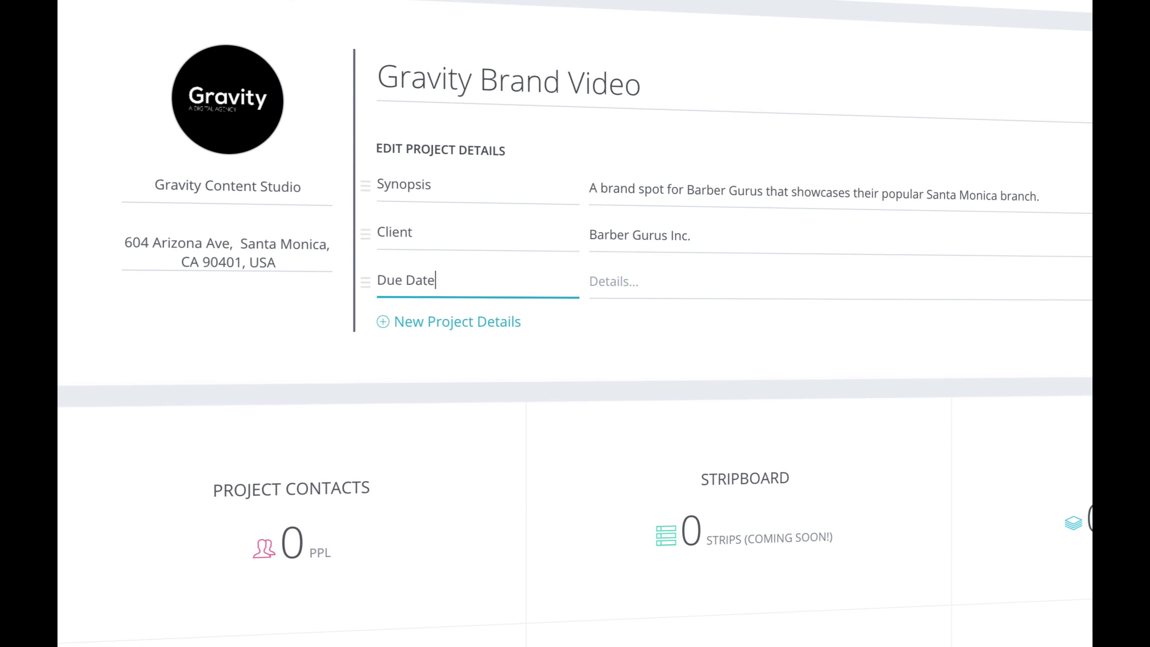
{"action": "key", "text": "Tab"}
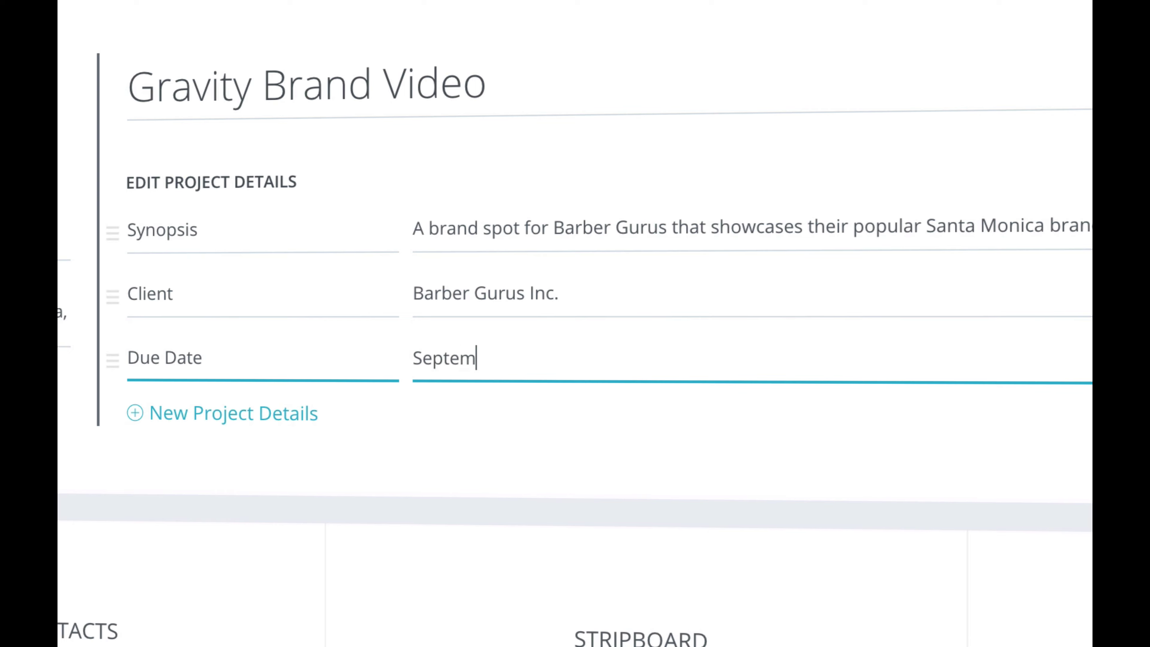
{"action": "type", "text": "September 1st"}
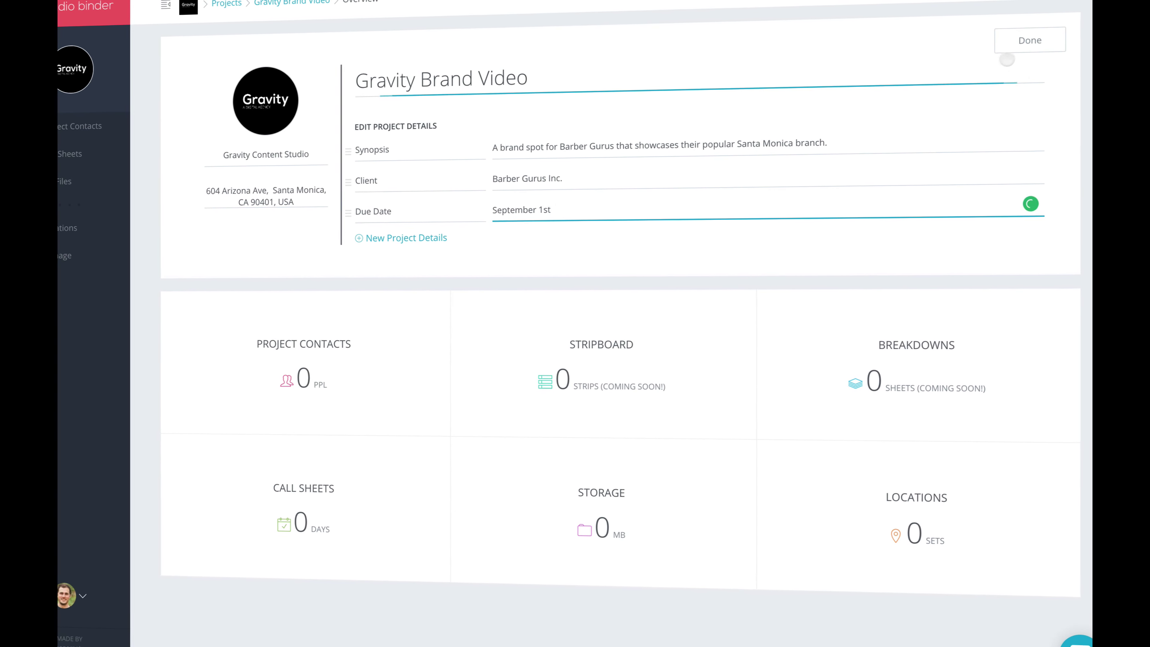
{"action": "left_click", "coordinate": [1019, 44]}
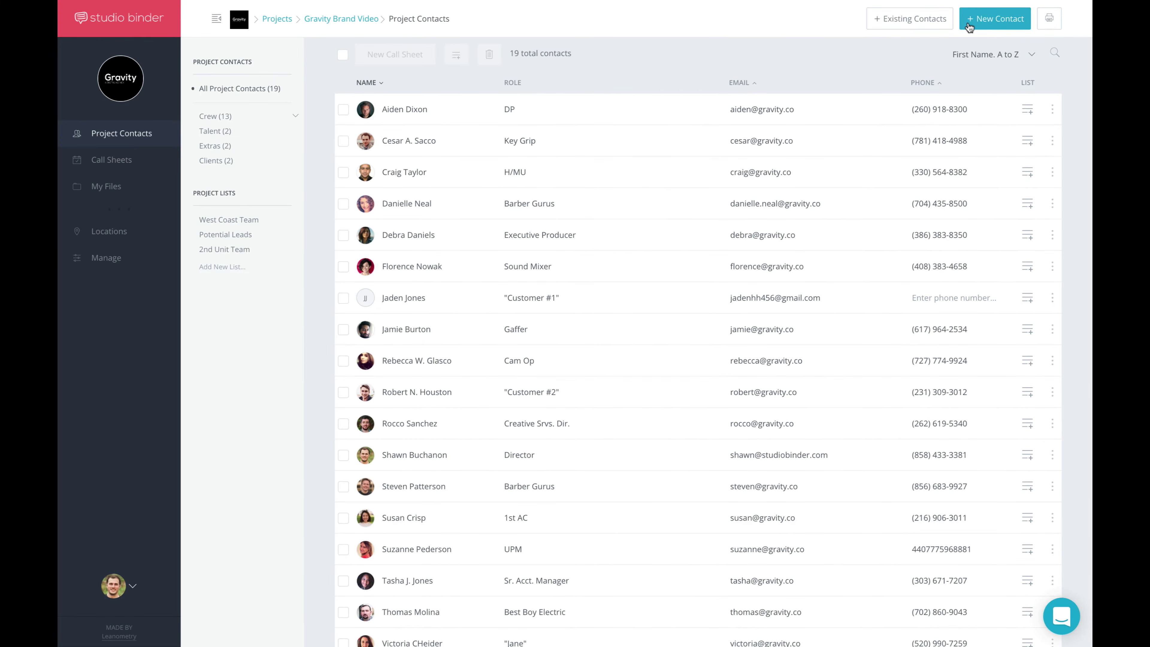
Start a new project contact with the contact's name and email, positioned as Director
{"action": "left_click", "coordinate": [968, 25]}
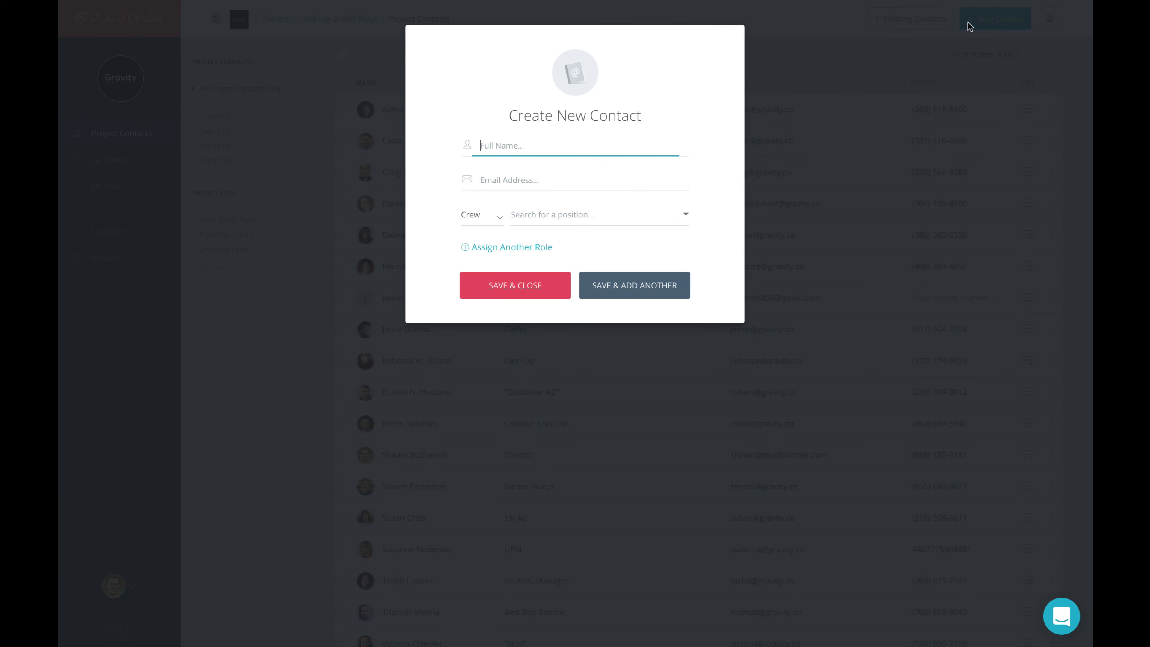
{"action": "type", "text": "John Smith"}
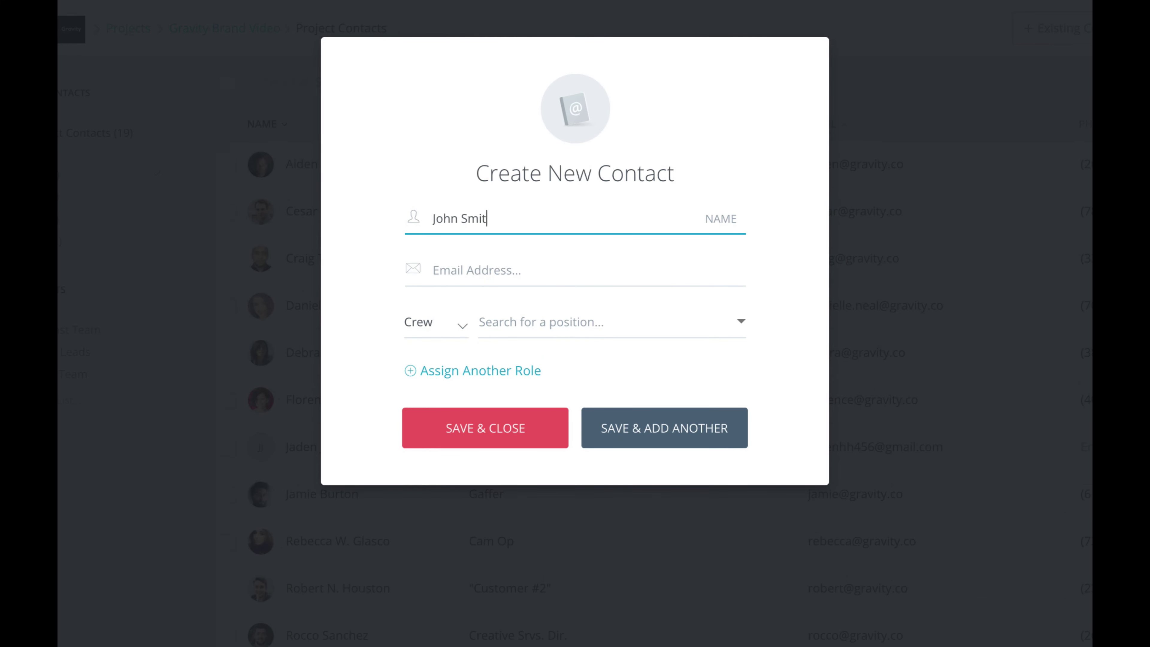
{"action": "key", "text": "Tab"}
{"action": "key", "text": "Tab"}
{"action": "key", "text": "Tab"}
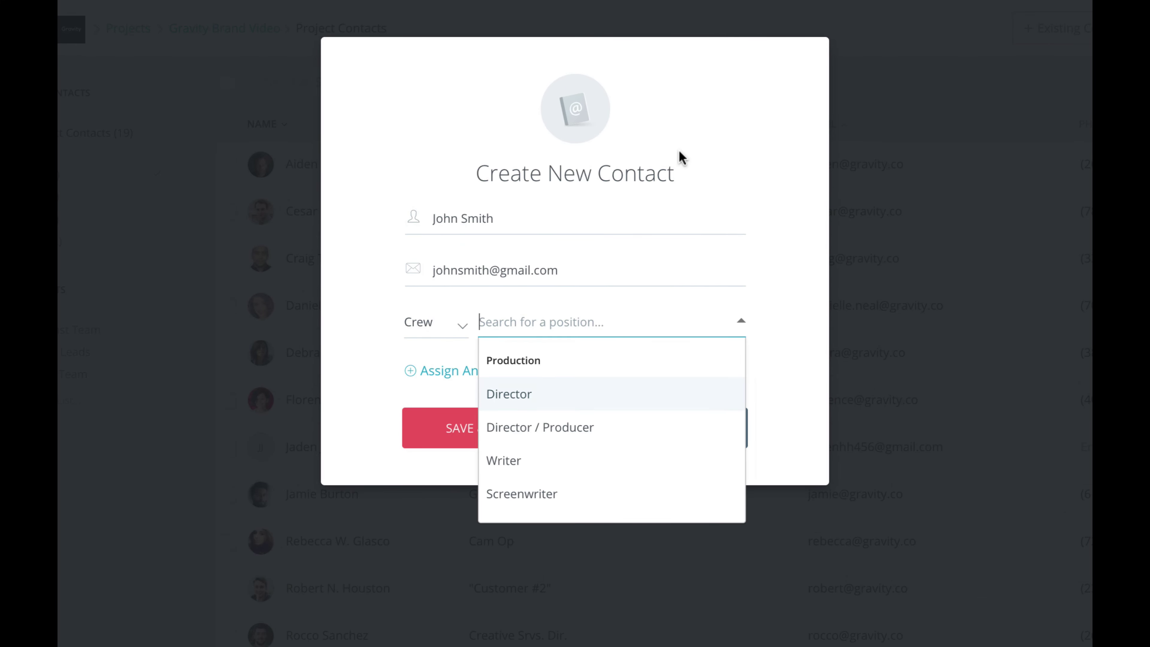
{"action": "type", "text": "direc"}
{"action": "key", "text": "Return"}
Add a Producer role and a Talent role as character Jim, then save and close the form
{"action": "left_click", "coordinate": [514, 373]}
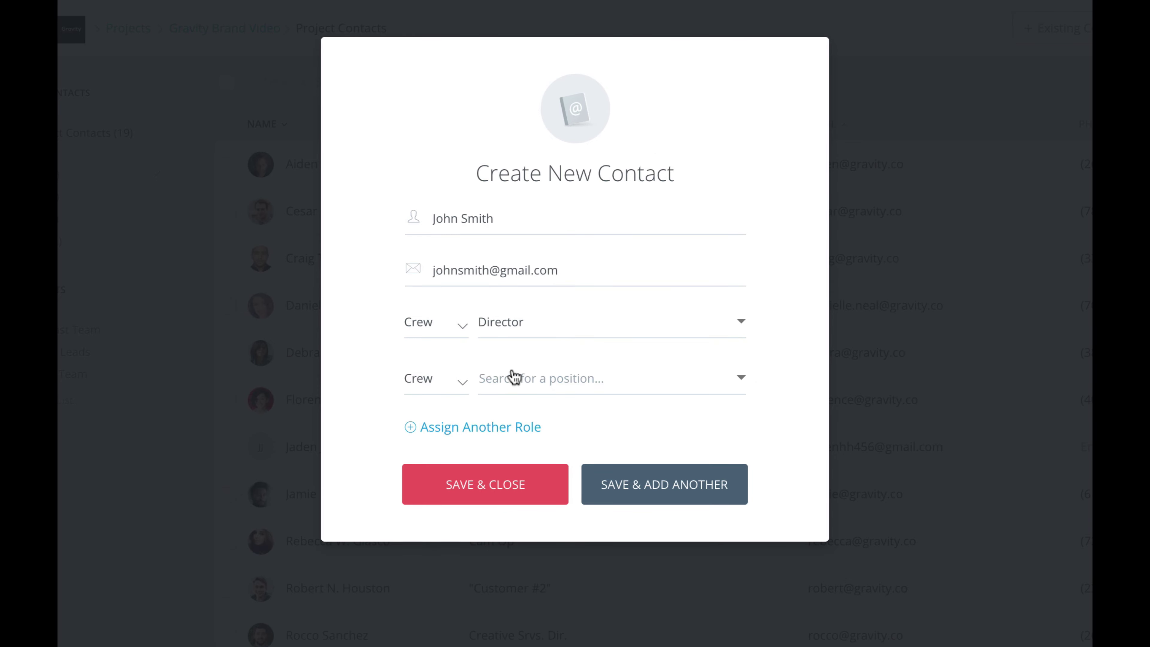
{"action": "left_click", "coordinate": [534, 380]}
{"action": "type", "text": "prod"}
{"action": "key", "text": "Return"}
{"action": "left_click", "coordinate": [435, 435]}
{"action": "left_click", "coordinate": [439, 507]}
{"action": "type", "text": "Jim"}
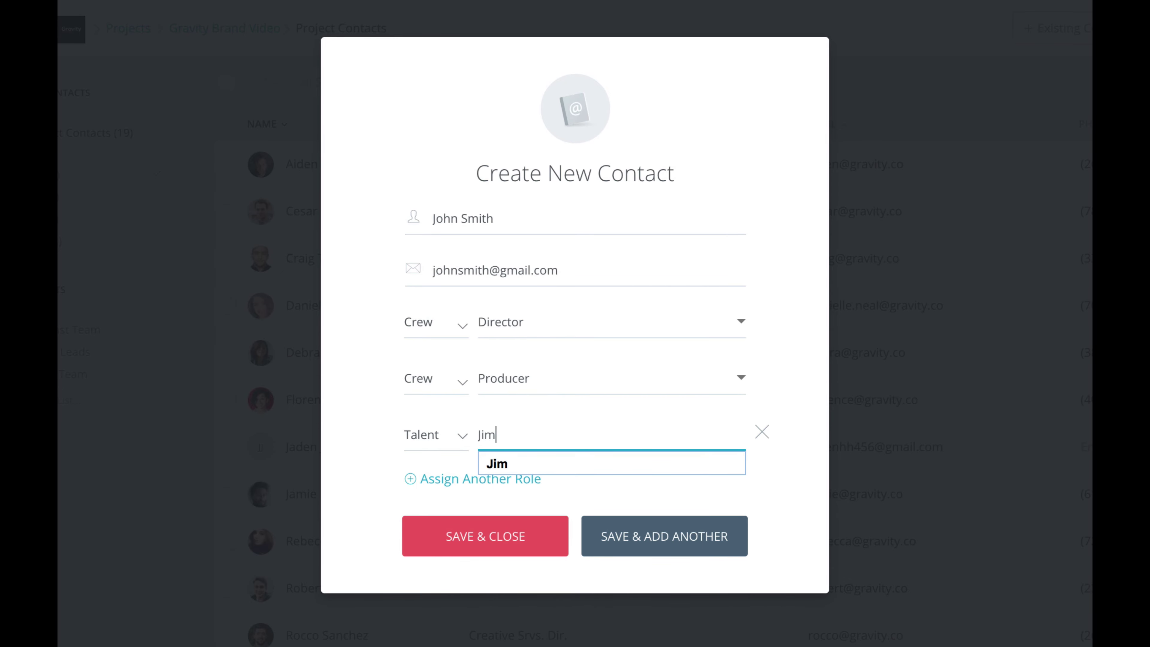
{"action": "key", "text": "Return"}
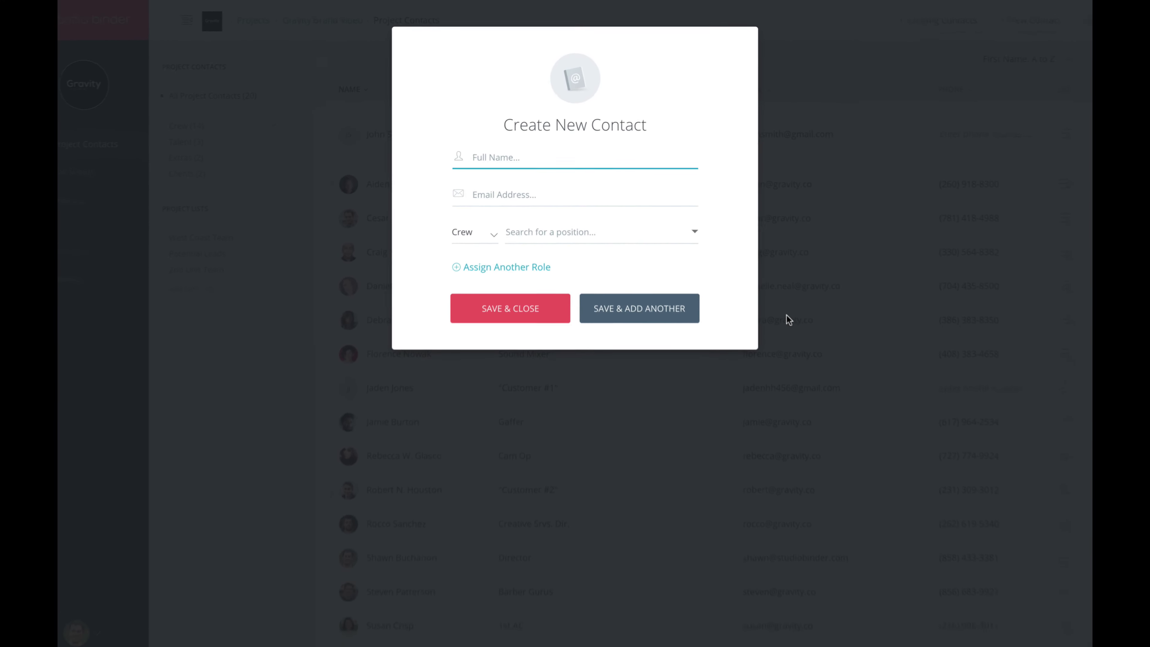
{"action": "left_click", "coordinate": [786, 315]}
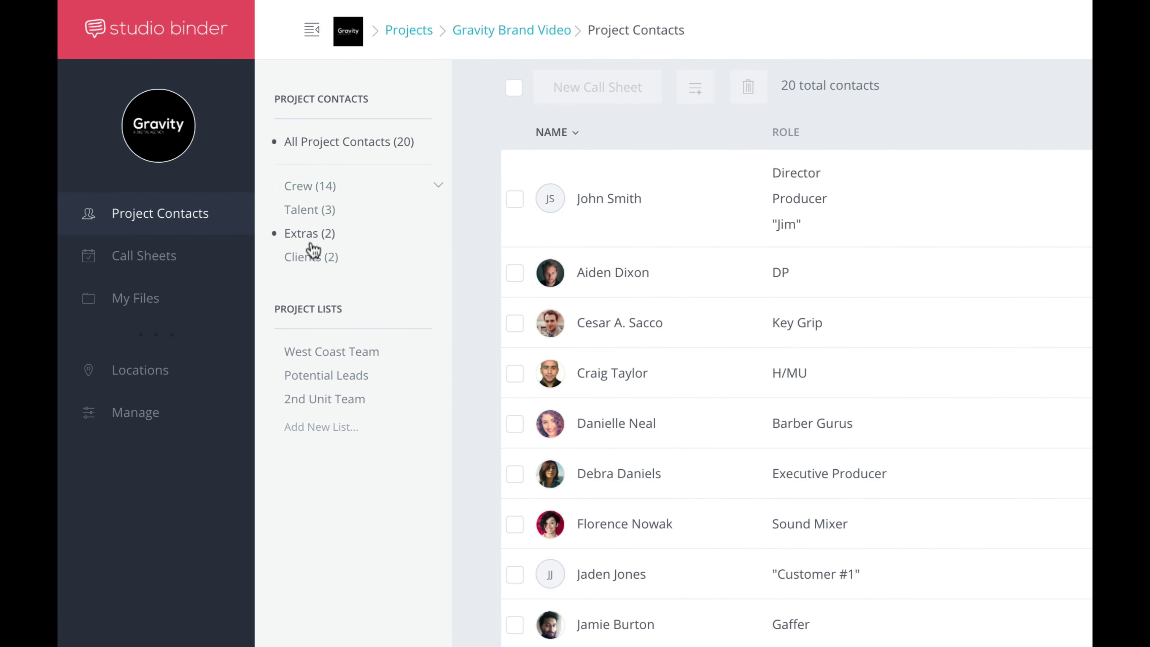
Browse the Crew, Talent and Extras filters and the West Coast Team list
{"action": "left_click", "coordinate": [315, 191]}
{"action": "left_click", "coordinate": [317, 211]}
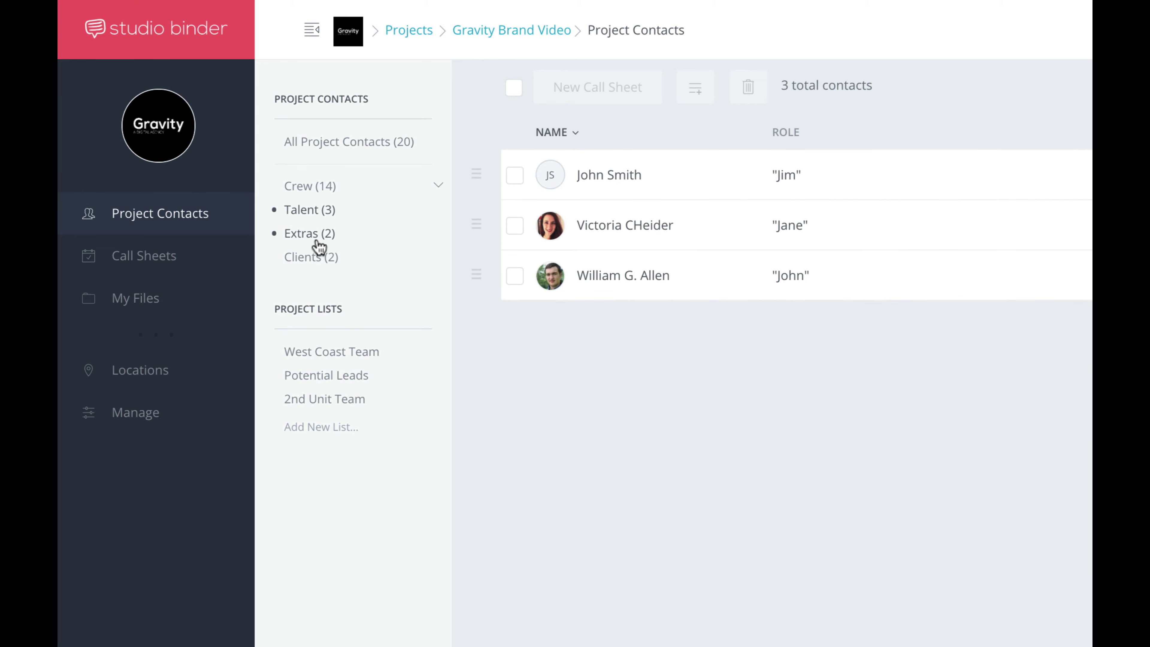
{"action": "left_click", "coordinate": [319, 236]}
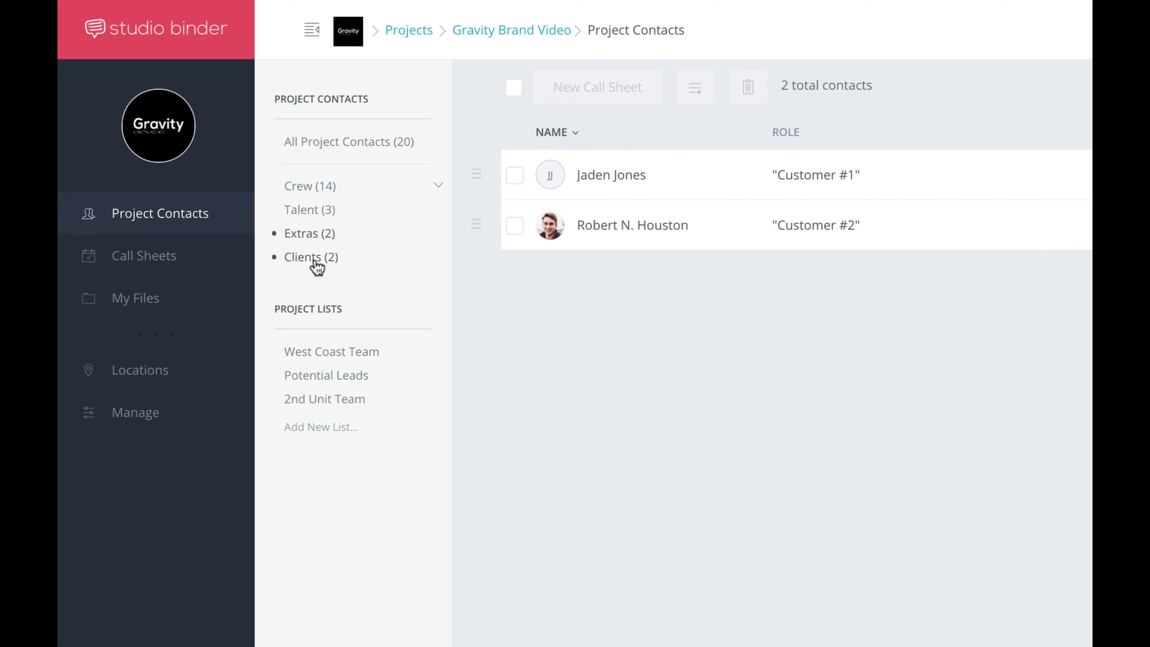
{"action": "left_click", "coordinate": [318, 358]}
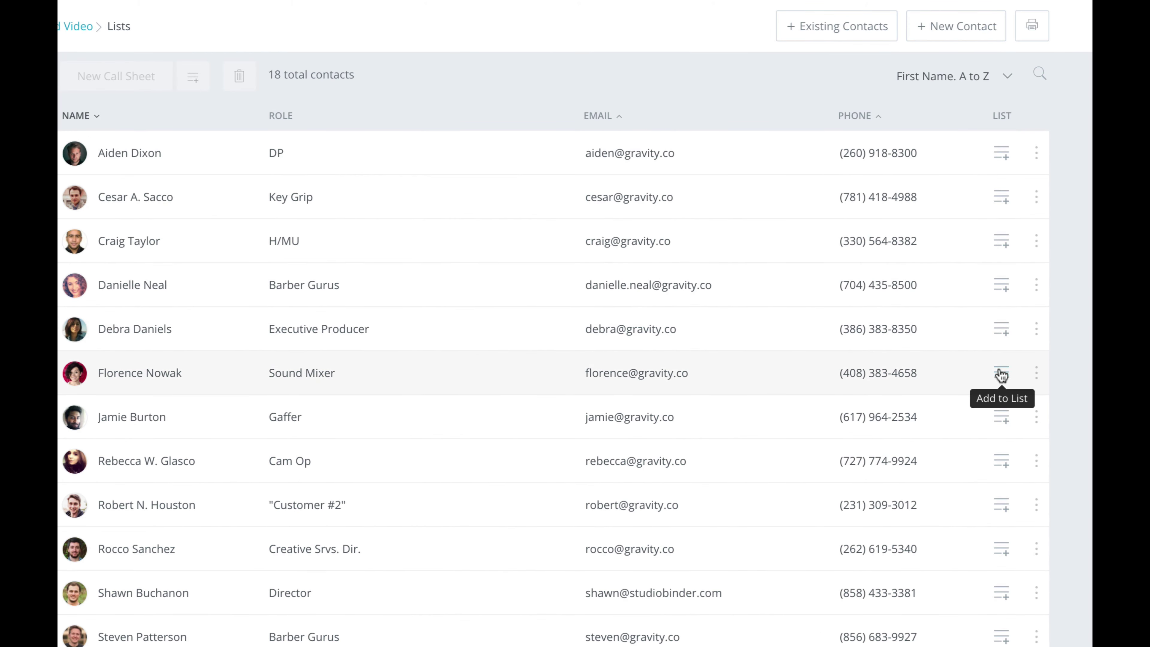
Add the Sound Mixer contact to the Potential Leads list
{"action": "left_click", "coordinate": [1001, 375]}
{"action": "left_click", "coordinate": [641, 157]}
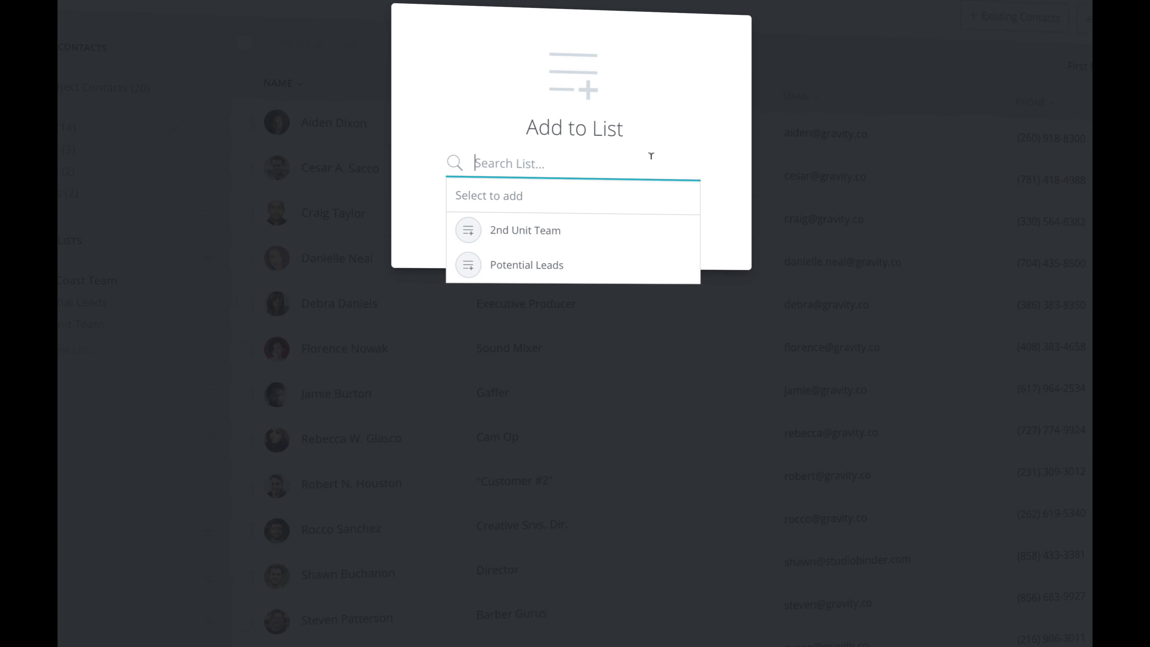
{"action": "left_click", "coordinate": [554, 262]}
{"action": "left_click", "coordinate": [569, 286]}
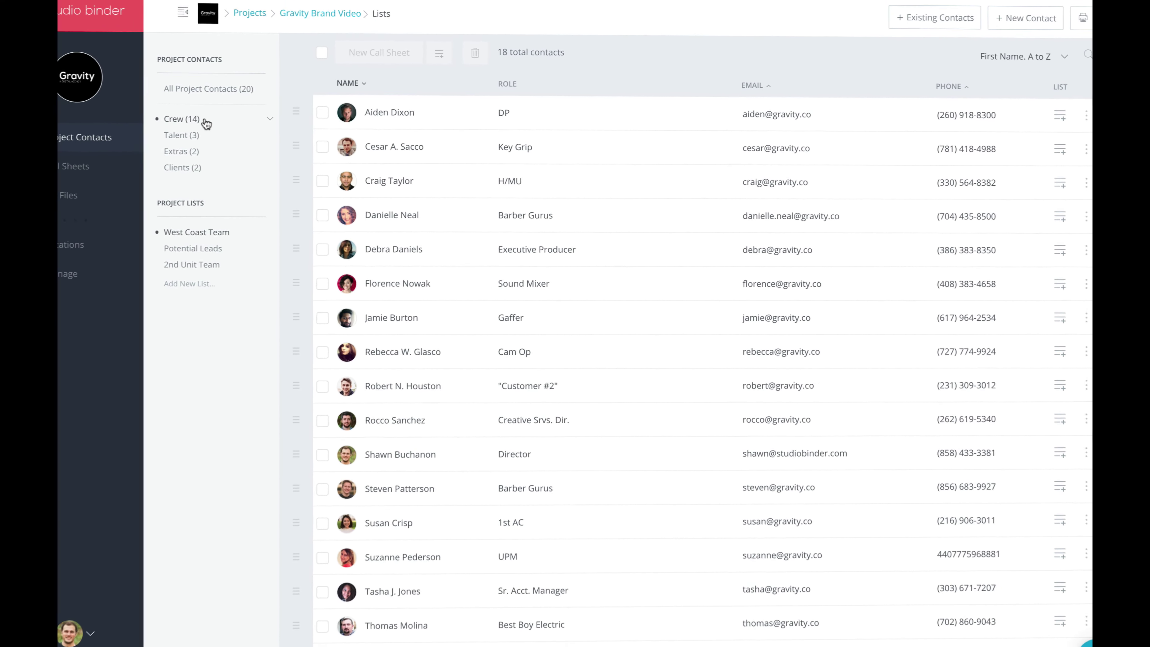
Filter to Talent and add another talent contact to a project list
{"action": "left_click", "coordinate": [186, 135]}
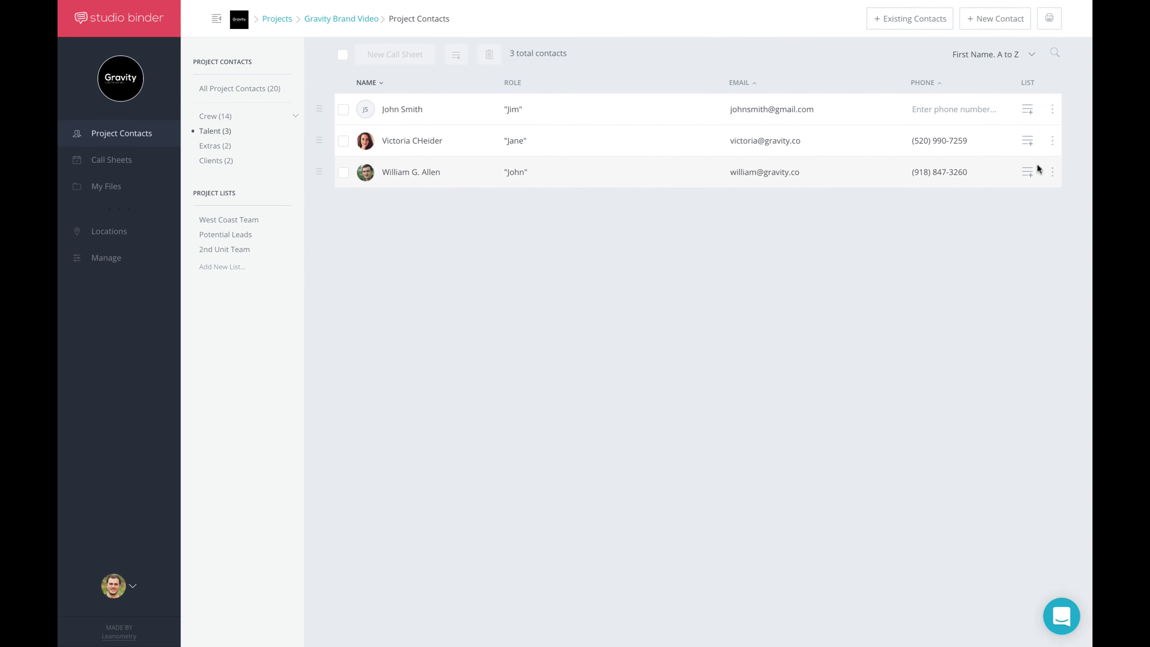
{"action": "left_click", "coordinate": [1028, 172]}
{"action": "left_click", "coordinate": [607, 131]}
{"action": "left_click", "coordinate": [578, 183]}
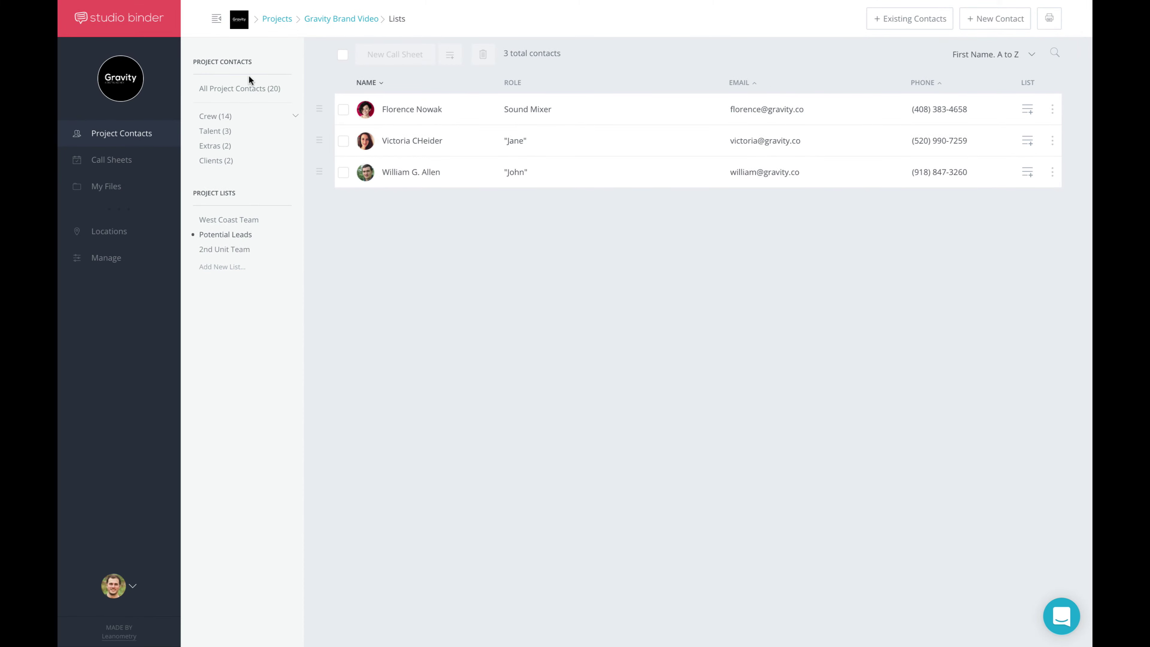
Show all 20 project contacts and scroll through them
{"action": "left_click", "coordinate": [244, 87]}
{"action": "scroll", "coordinate": [528, 160], "scroll_direction": "down", "scroll_amount": 4}
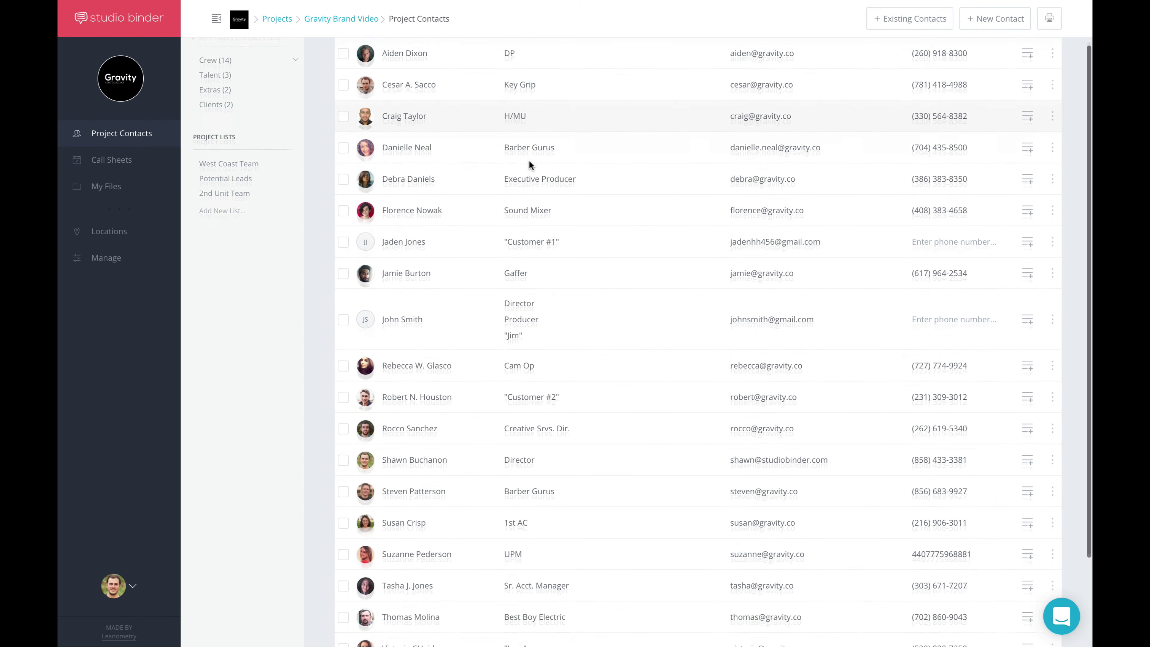
{"action": "scroll", "coordinate": [529, 160], "scroll_direction": "up", "scroll_amount": 2}
{"action": "scroll", "coordinate": [528, 160], "scroll_direction": "up", "scroll_amount": 2}
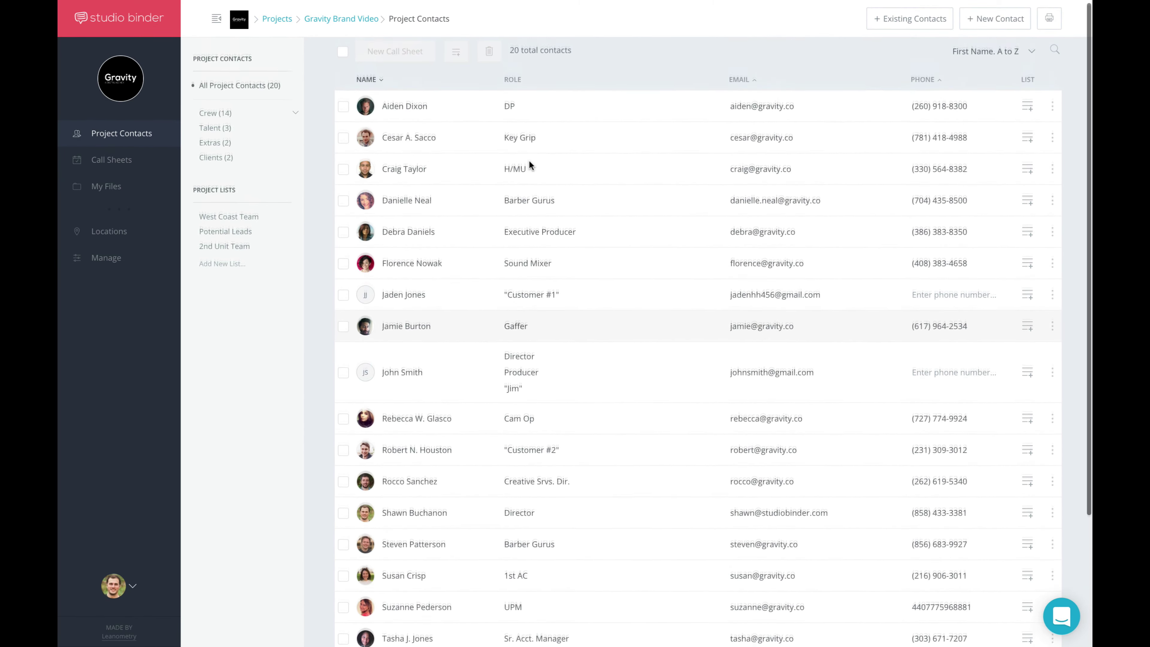
{"action": "scroll", "coordinate": [528, 160], "scroll_direction": "down", "scroll_amount": 5}
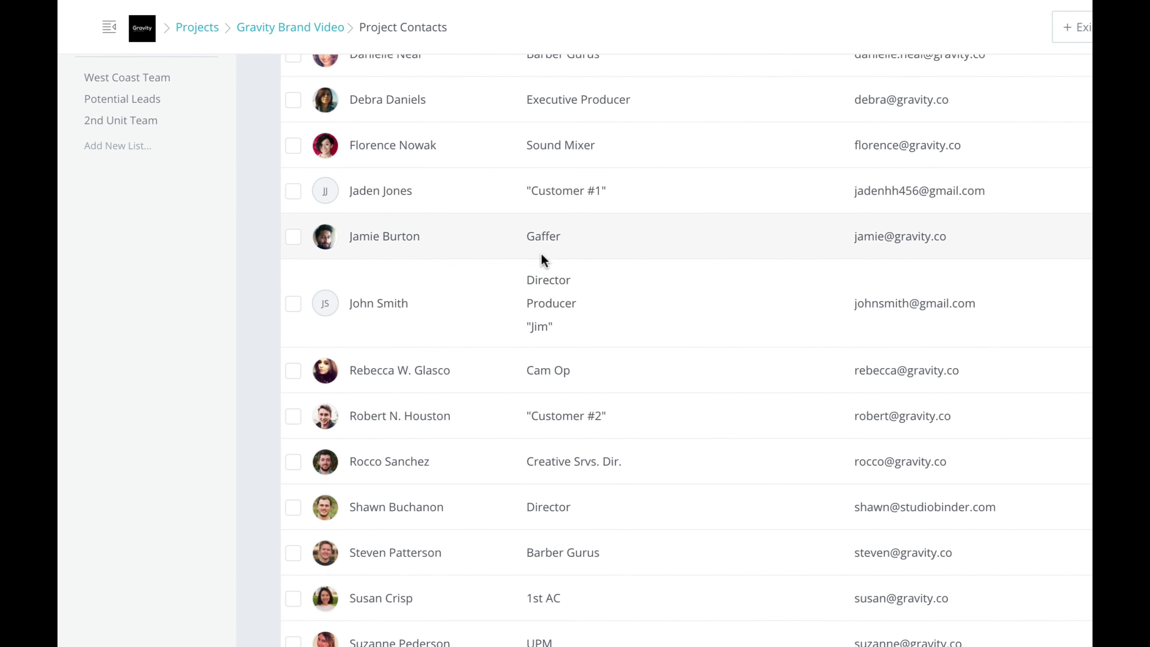
{"action": "scroll", "coordinate": [542, 257], "scroll_direction": "up", "scroll_amount": 5}
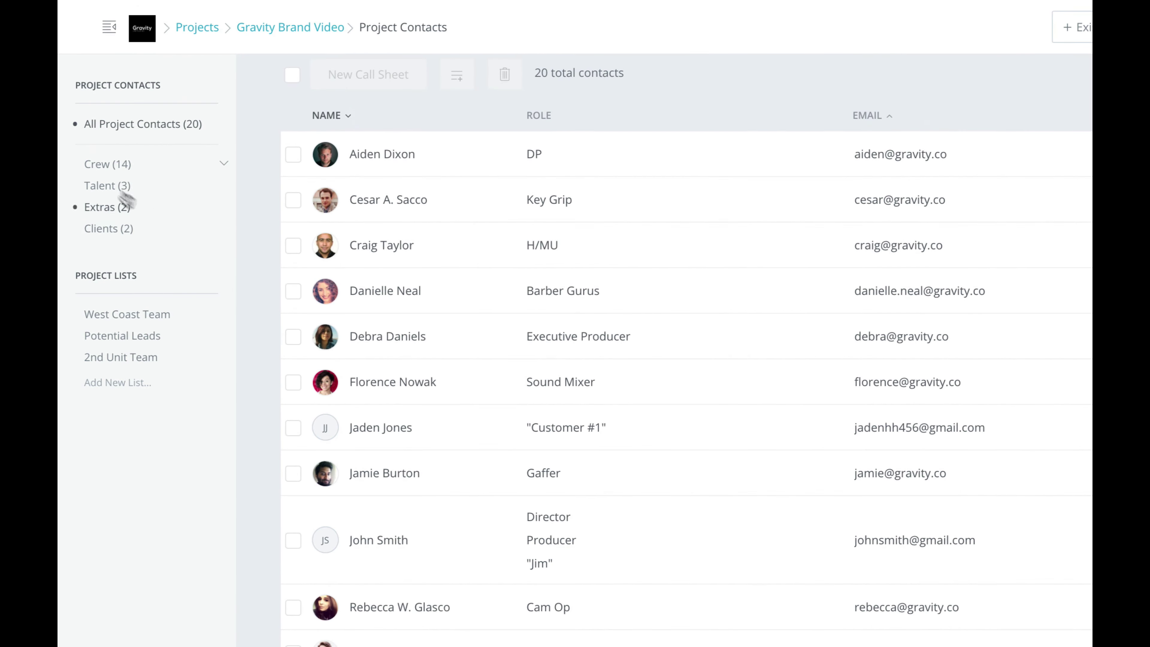
Filter to the 14 Crew contacts and scroll through their department groups
{"action": "left_click", "coordinate": [102, 170]}
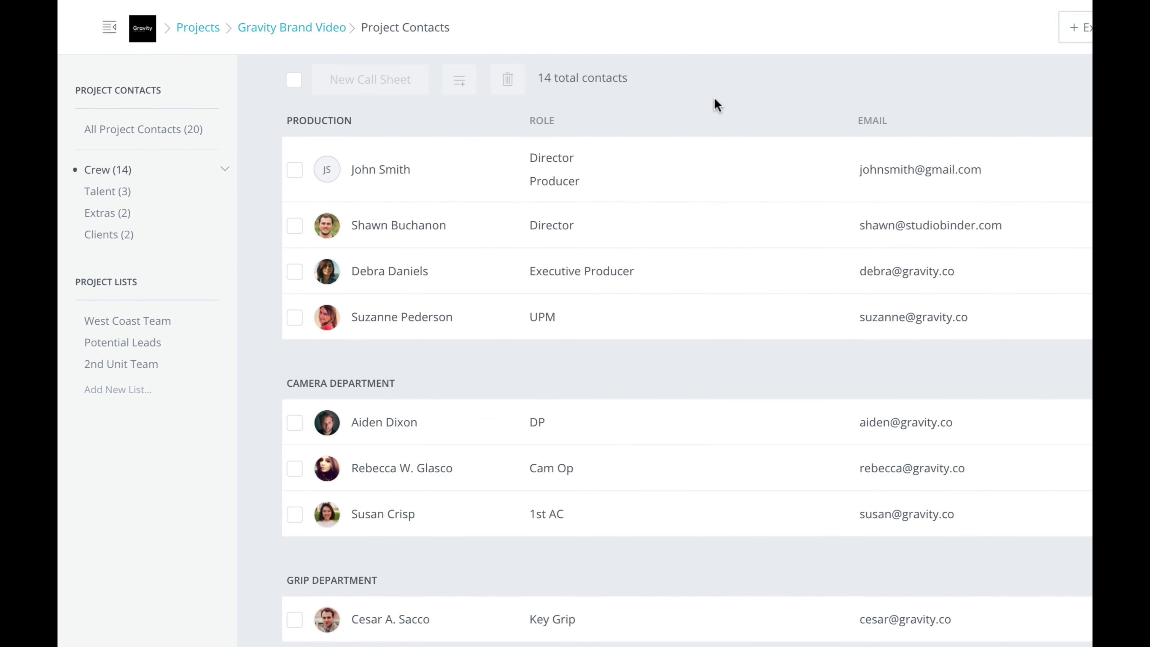
{"action": "scroll", "coordinate": [715, 99], "scroll_direction": "down", "scroll_amount": 6}
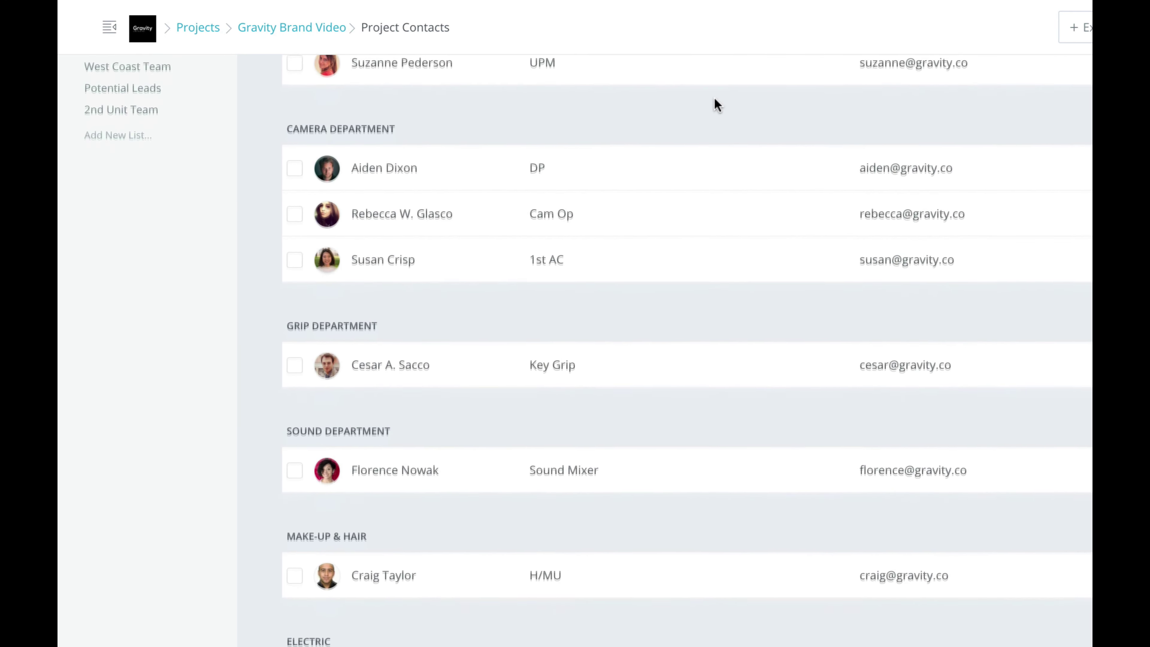
{"action": "scroll", "coordinate": [714, 96], "scroll_direction": "up", "scroll_amount": 5}
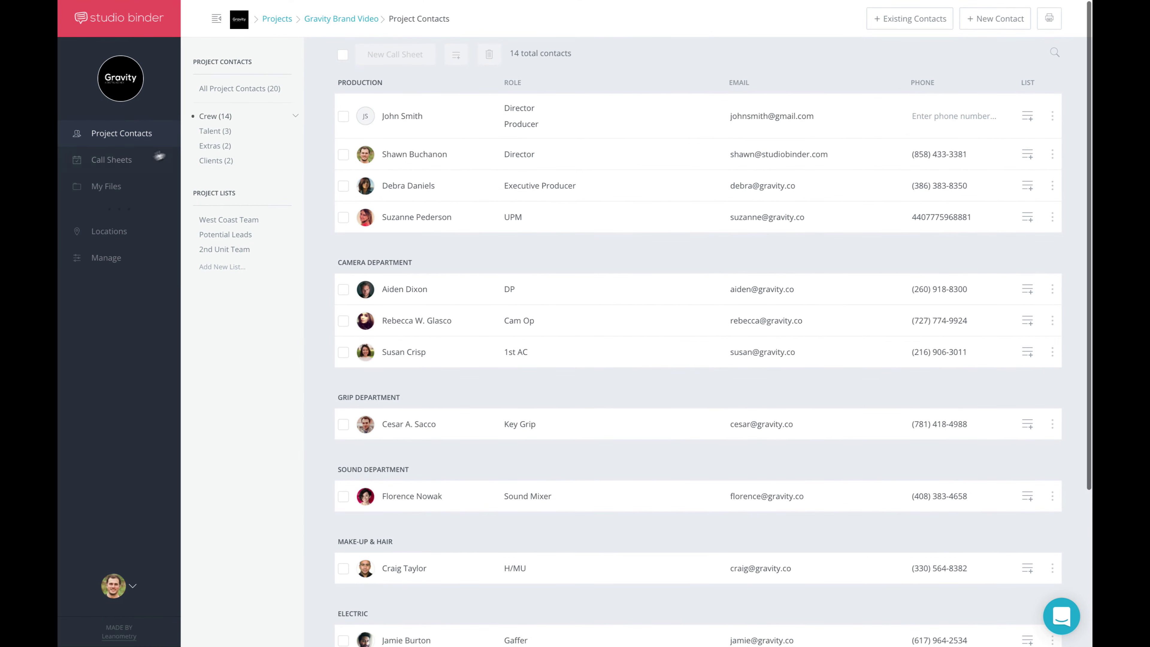
Open the Barber Gurus - Day 1 call sheet and scroll down to its crew department tables
{"action": "left_click", "coordinate": [139, 163]}
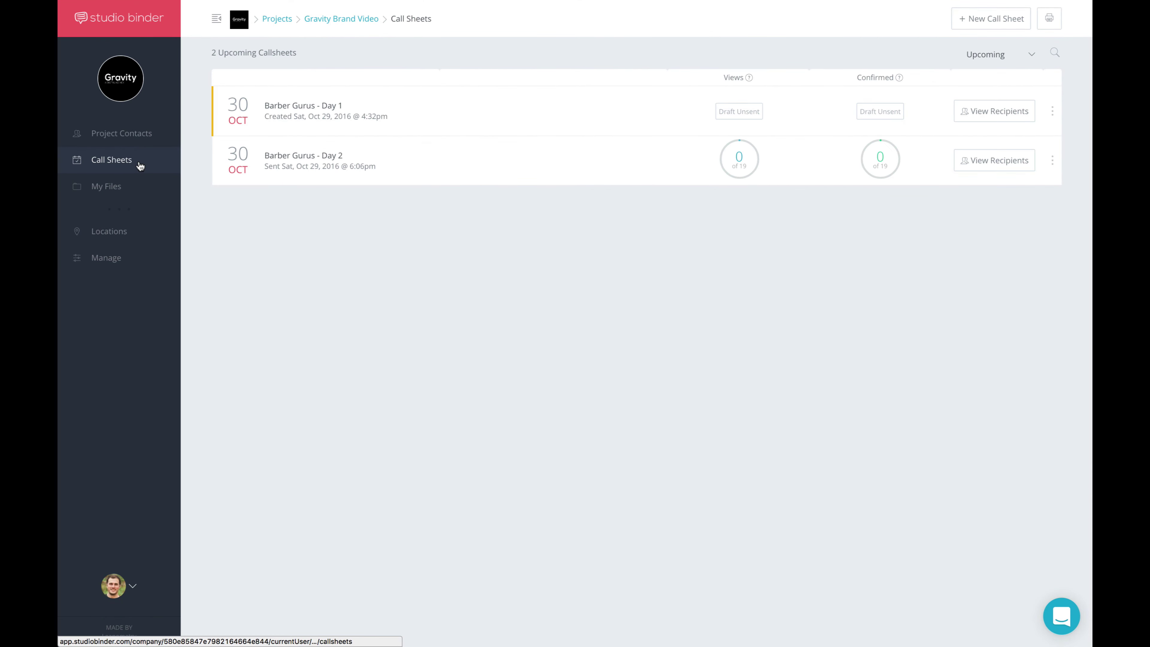
{"action": "left_click", "coordinate": [326, 117]}
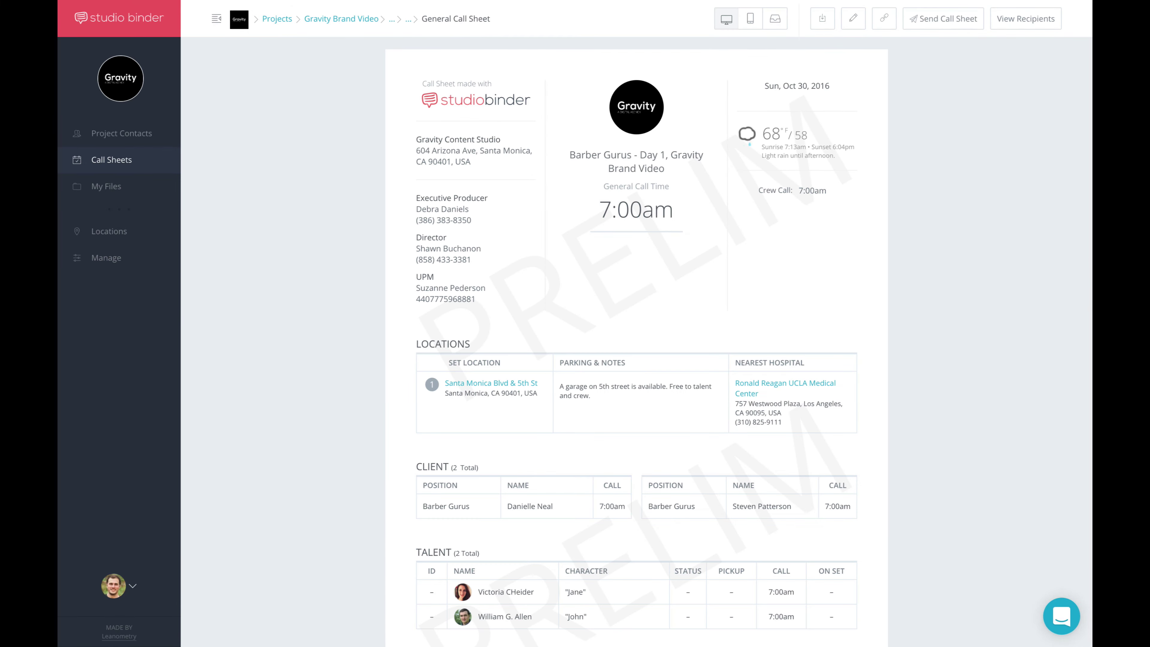
{"action": "scroll", "coordinate": [636, 340], "scroll_direction": "down", "scroll_amount": 5}
{"action": "scroll", "coordinate": [636, 340], "scroll_direction": "down", "scroll_amount": 5}
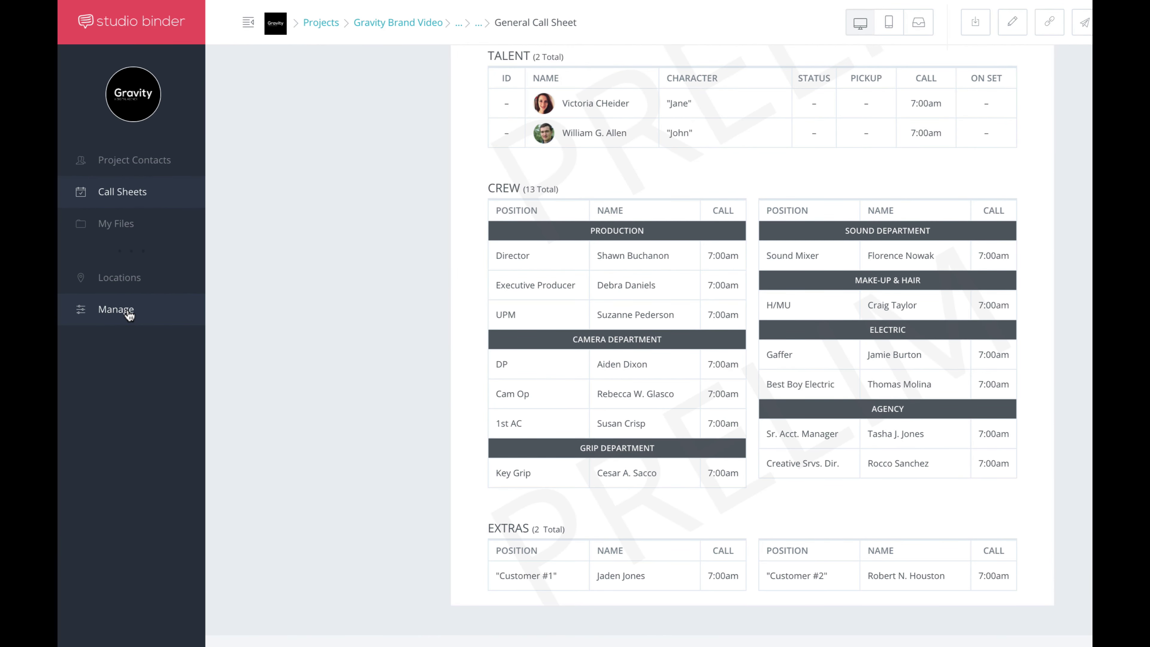
Go to the project's Departments settings and expand the Agency department
{"action": "left_click", "coordinate": [130, 316]}
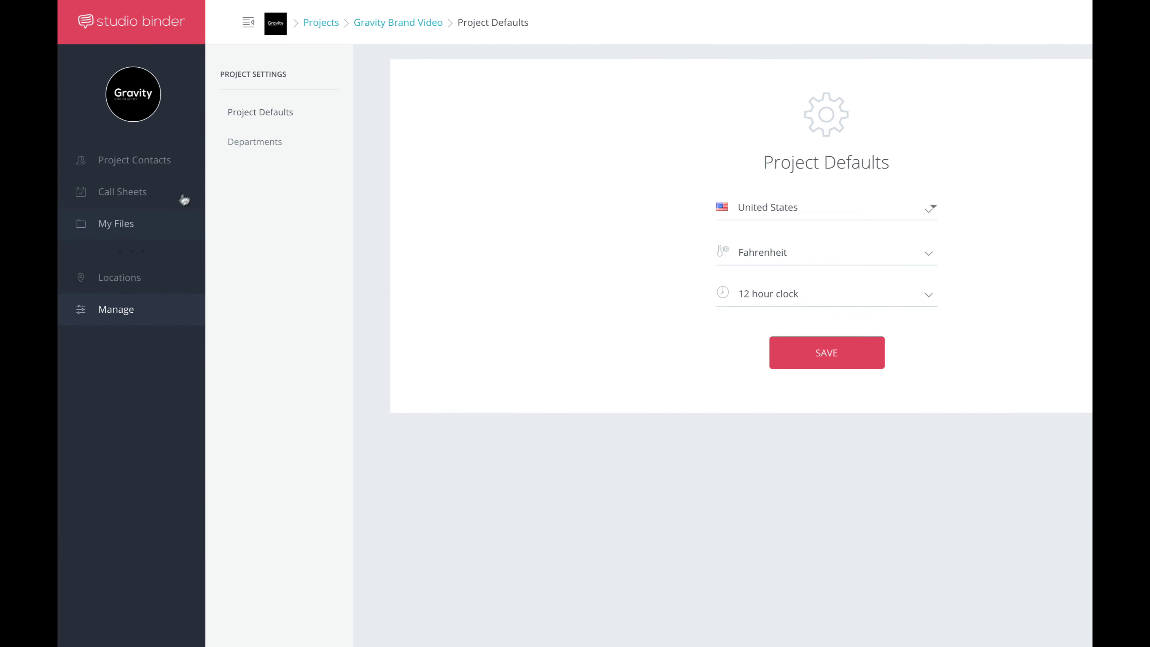
{"action": "left_click", "coordinate": [312, 190]}
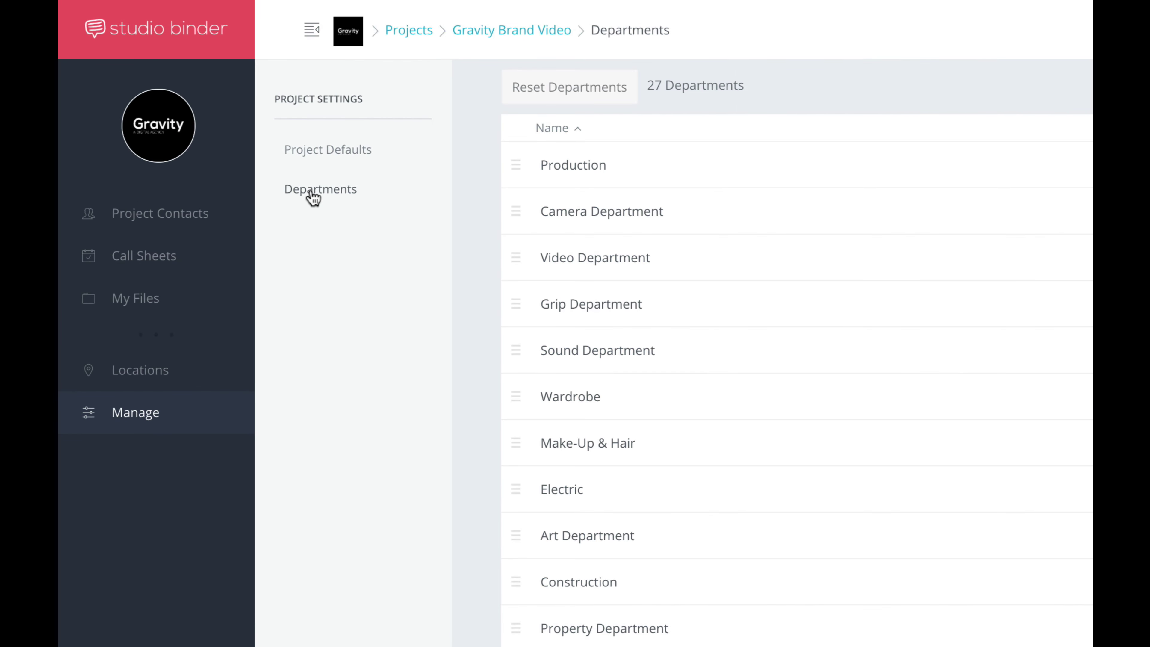
{"action": "scroll", "coordinate": [483, 115], "scroll_direction": "down", "scroll_amount": 2}
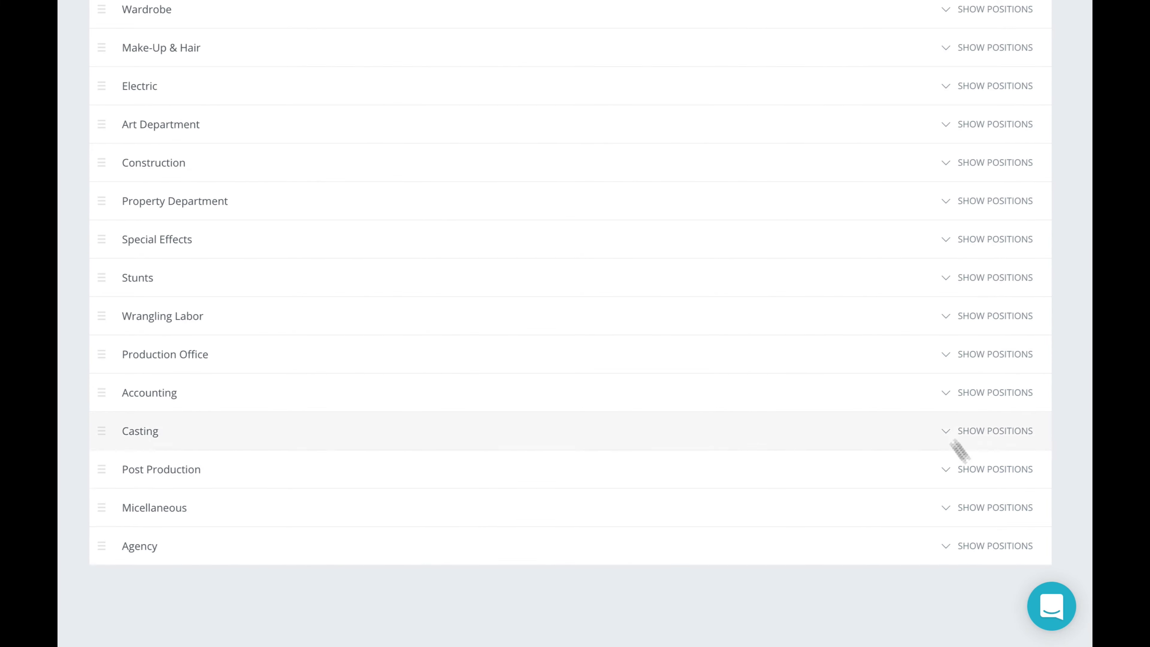
{"action": "left_click", "coordinate": [996, 547]}
{"action": "scroll", "coordinate": [648, 453], "scroll_direction": "down", "scroll_amount": 5}
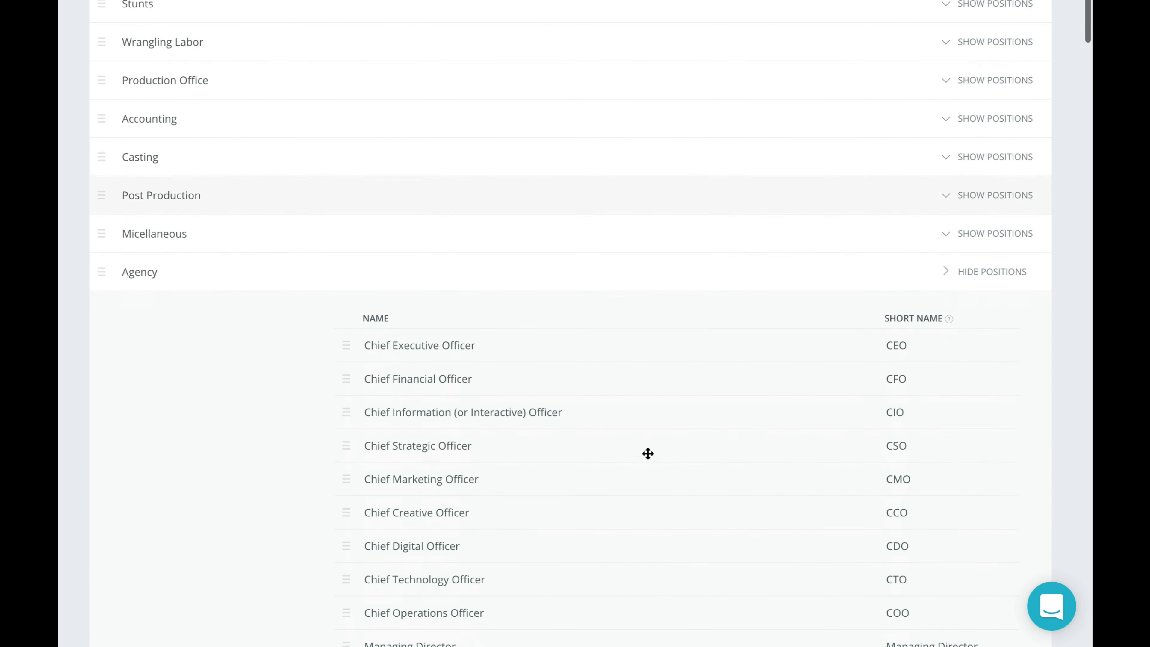
Rename Agency to 'Gravity Productions'
{"action": "left_click", "coordinate": [215, 272]}
{"action": "key", "text": "ctrl+a"}
{"action": "type", "text": "Gravity Productions"}
{"action": "key", "text": "Return"}
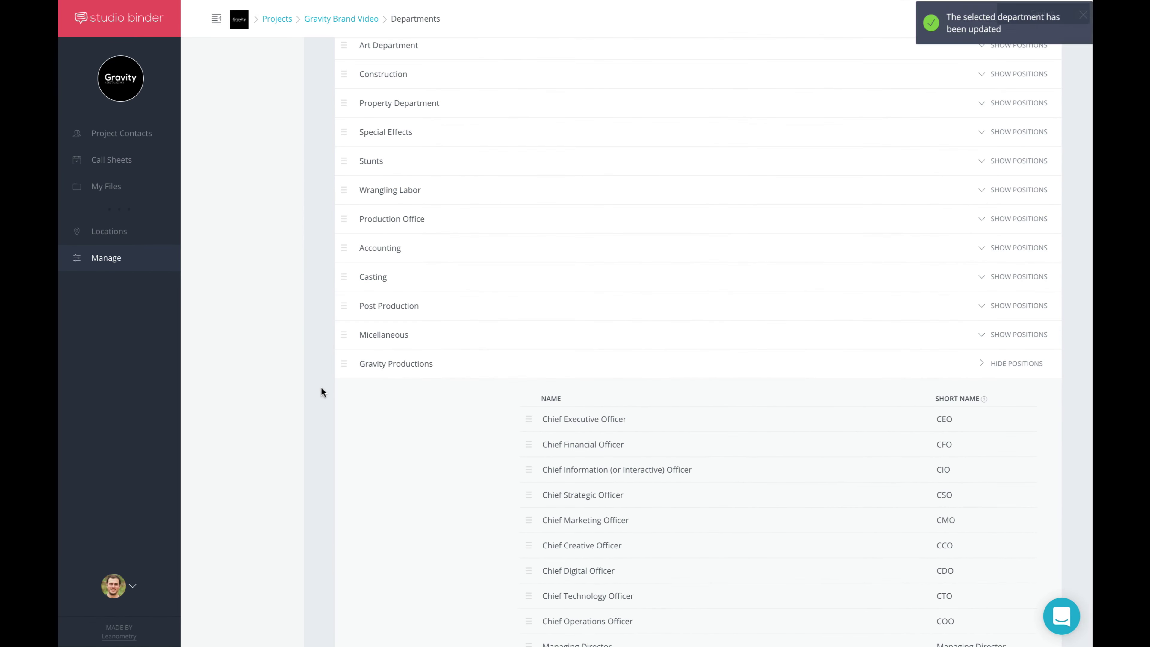
Reopen the Barber Gurus - Day 1 call sheet and check its crew now lists Gravity Productions
{"action": "left_click", "coordinate": [139, 162]}
{"action": "left_click", "coordinate": [333, 113]}
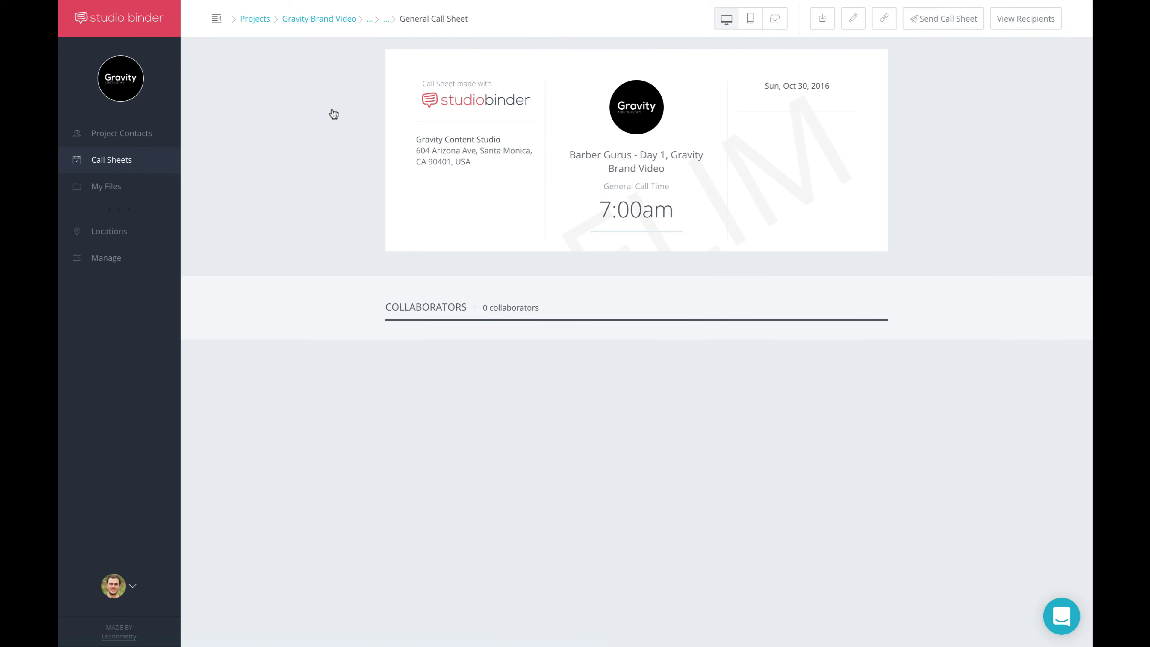
{"action": "scroll", "coordinate": [584, 265], "scroll_direction": "down", "scroll_amount": 6}
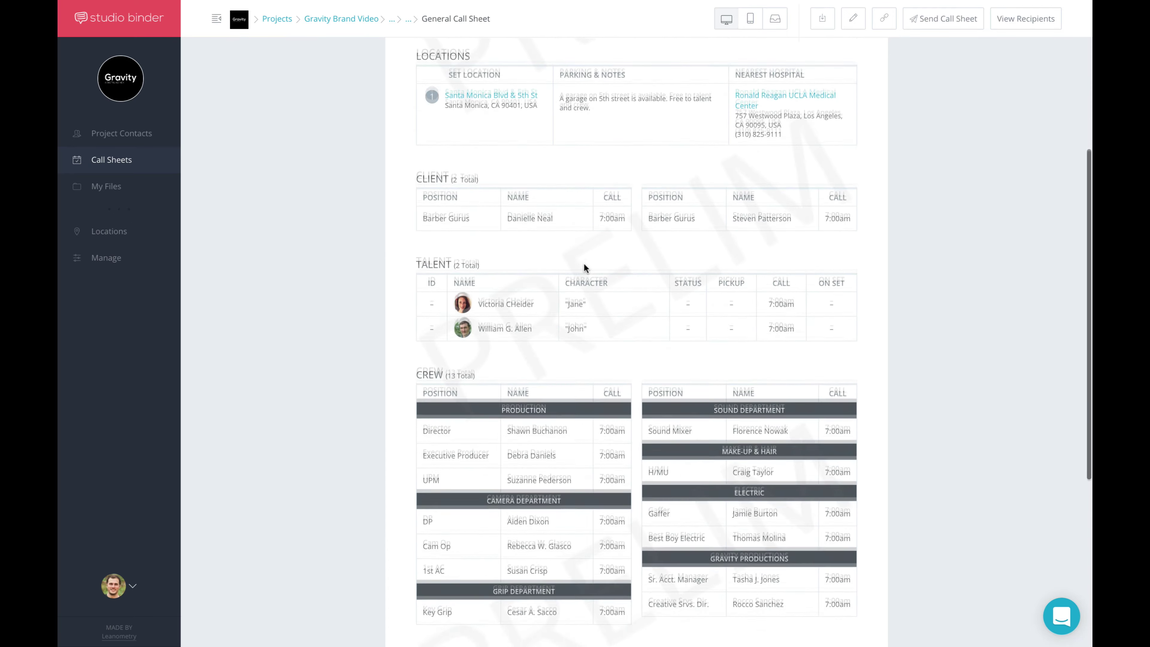
{"action": "scroll", "coordinate": [584, 263], "scroll_direction": "down", "scroll_amount": 3}
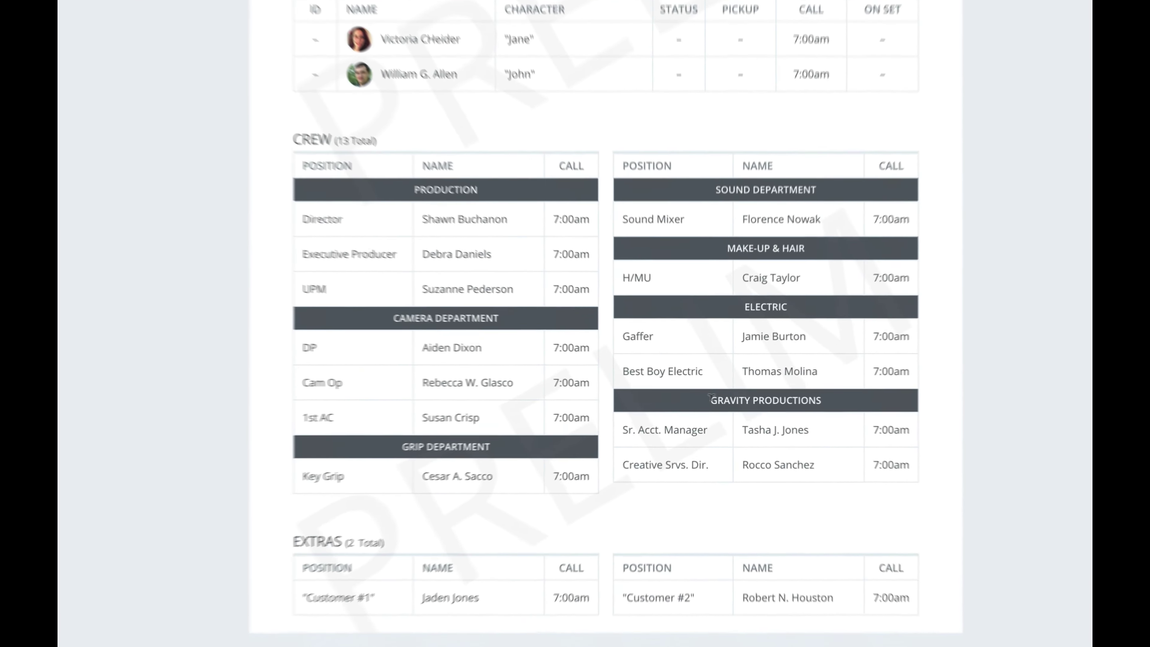
{"action": "left_click_drag", "start_coordinate": [710, 393], "coordinate": [850, 405]}
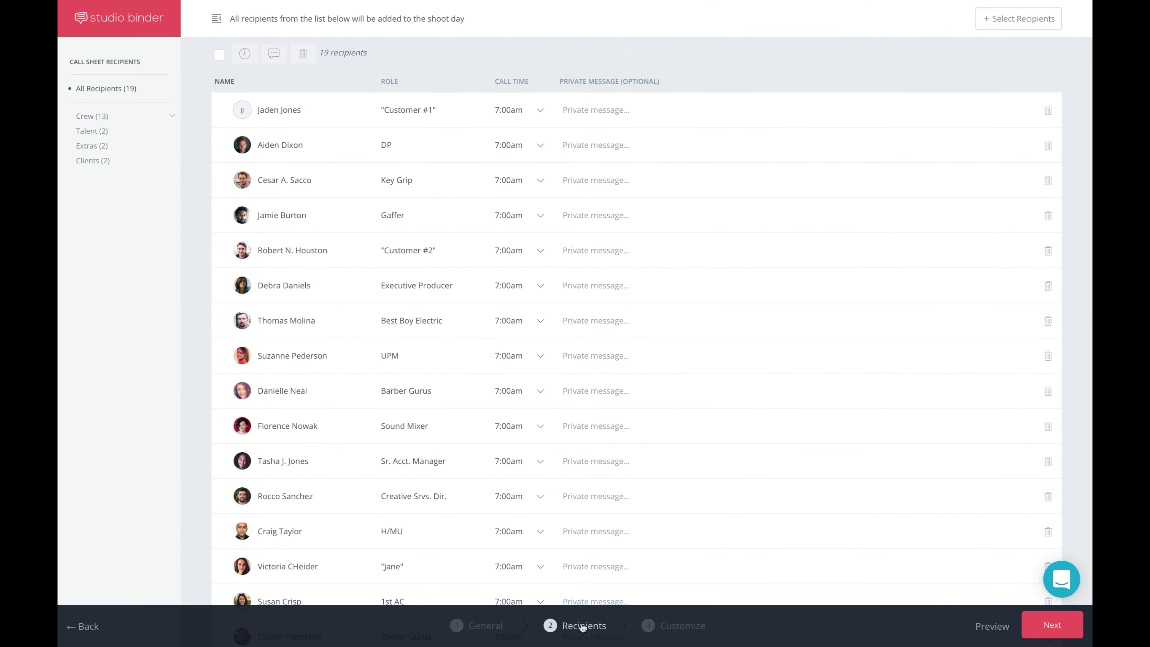
Check the 1st AD contact in the recipient picker and add it as a call sheet recipient
{"action": "left_click", "coordinate": [1014, 19]}
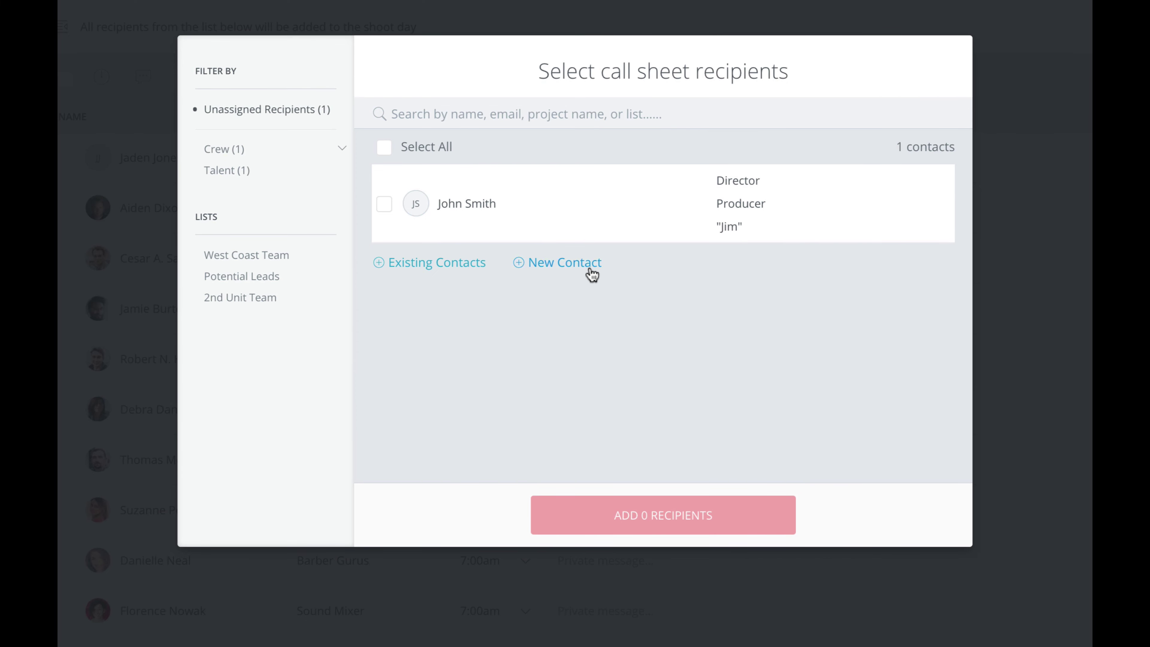
{"action": "left_click", "coordinate": [590, 269]}
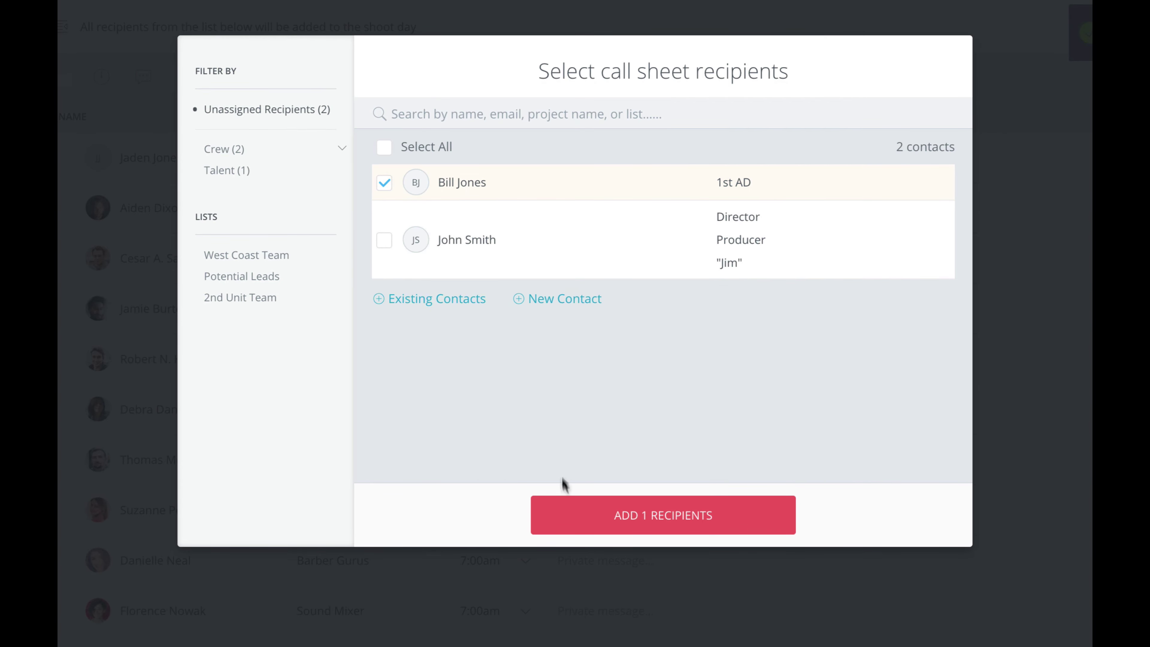
{"action": "left_click", "coordinate": [578, 520]}
{"action": "scroll", "coordinate": [572, 357], "scroll_direction": "down", "scroll_amount": 5}
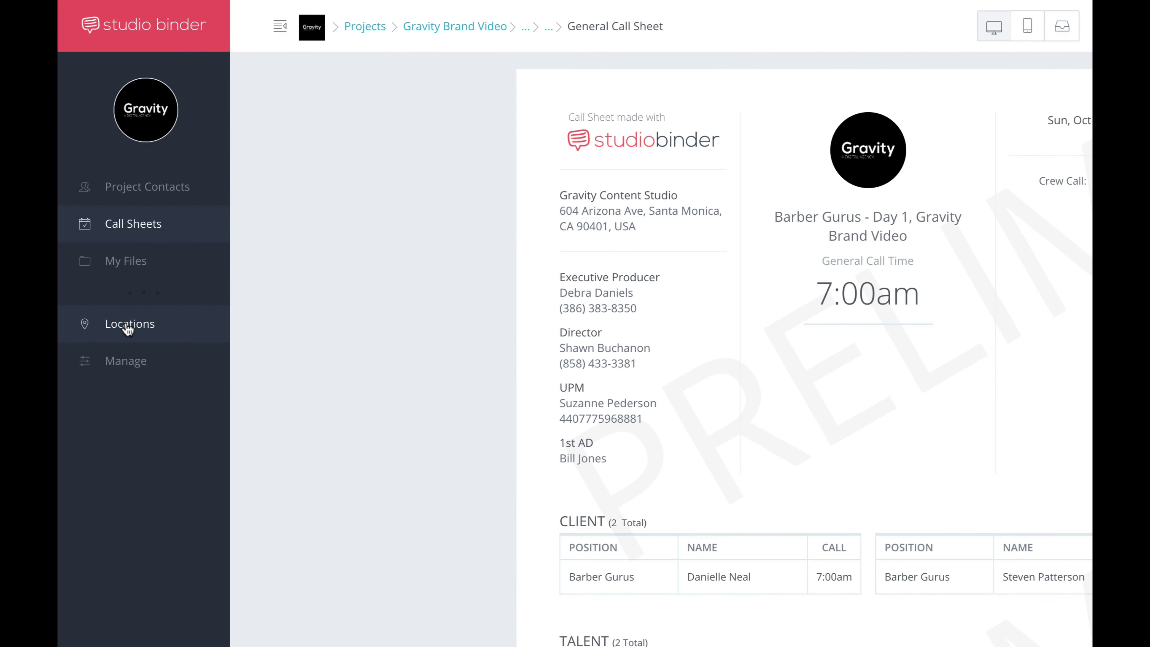
Open Locations, dismiss a New Location form, and expand the Day 1 and Day 2 location details
{"action": "left_click", "coordinate": [128, 327]}
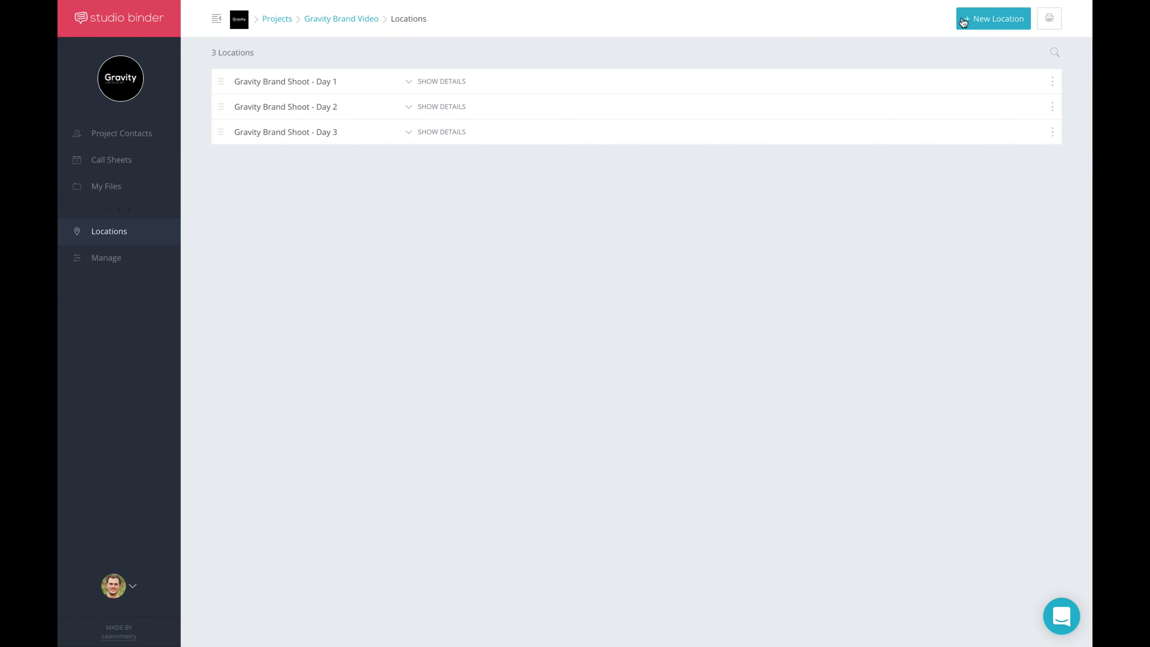
{"action": "left_click", "coordinate": [963, 19]}
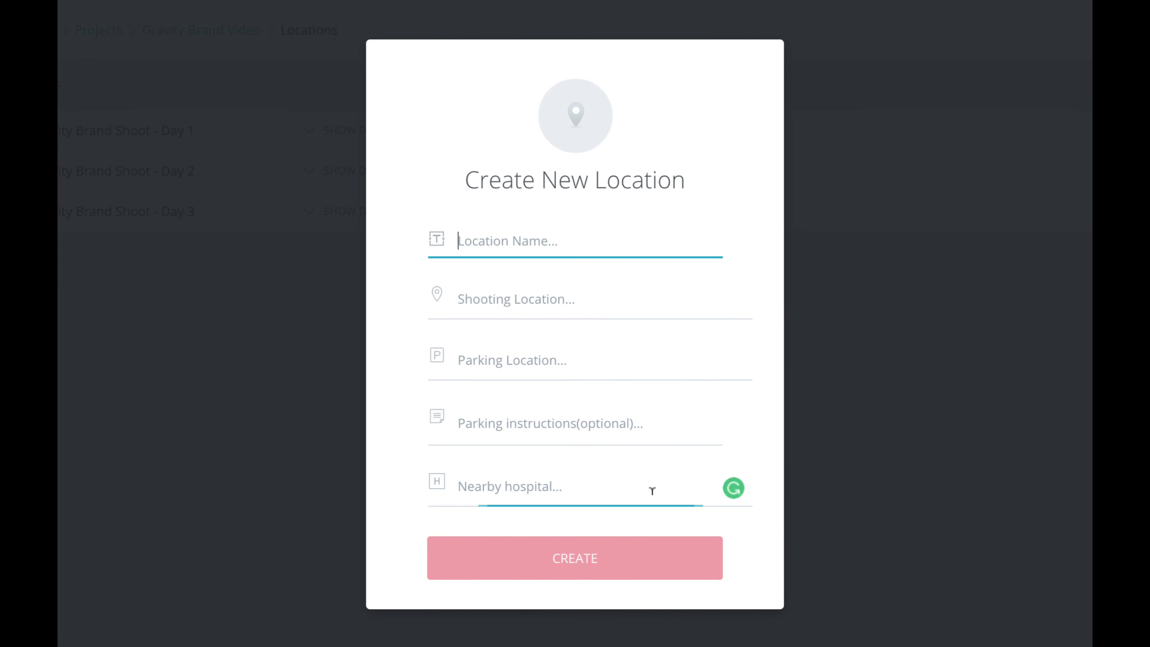
{"action": "left_click", "coordinate": [665, 614]}
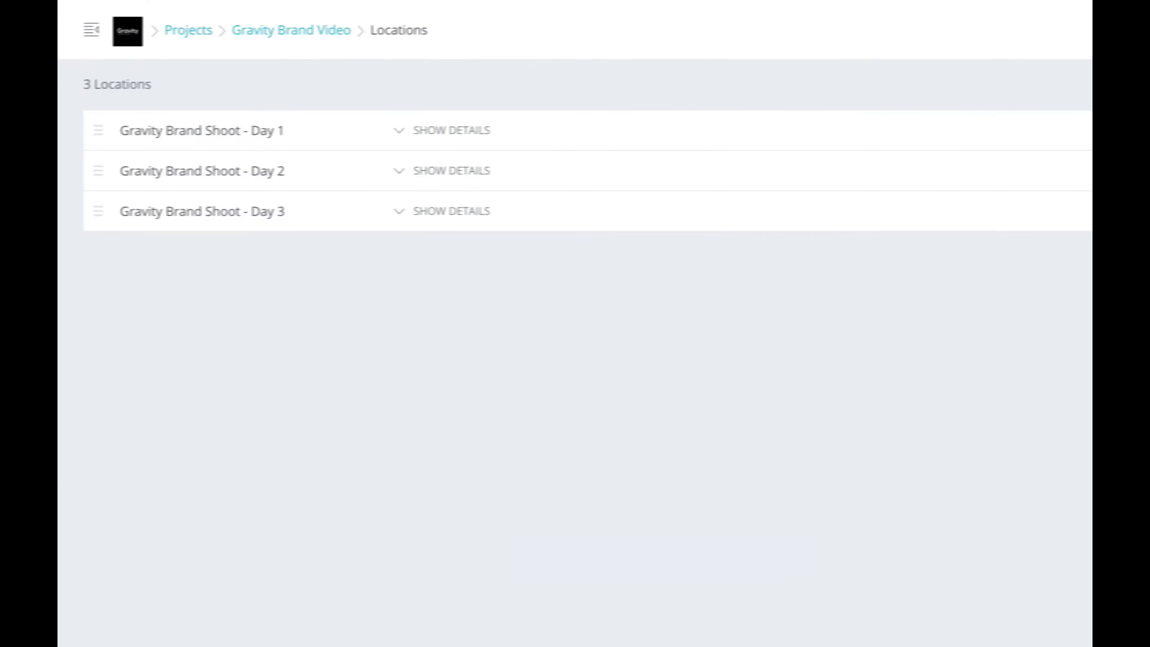
{"action": "left_click", "coordinate": [488, 132]}
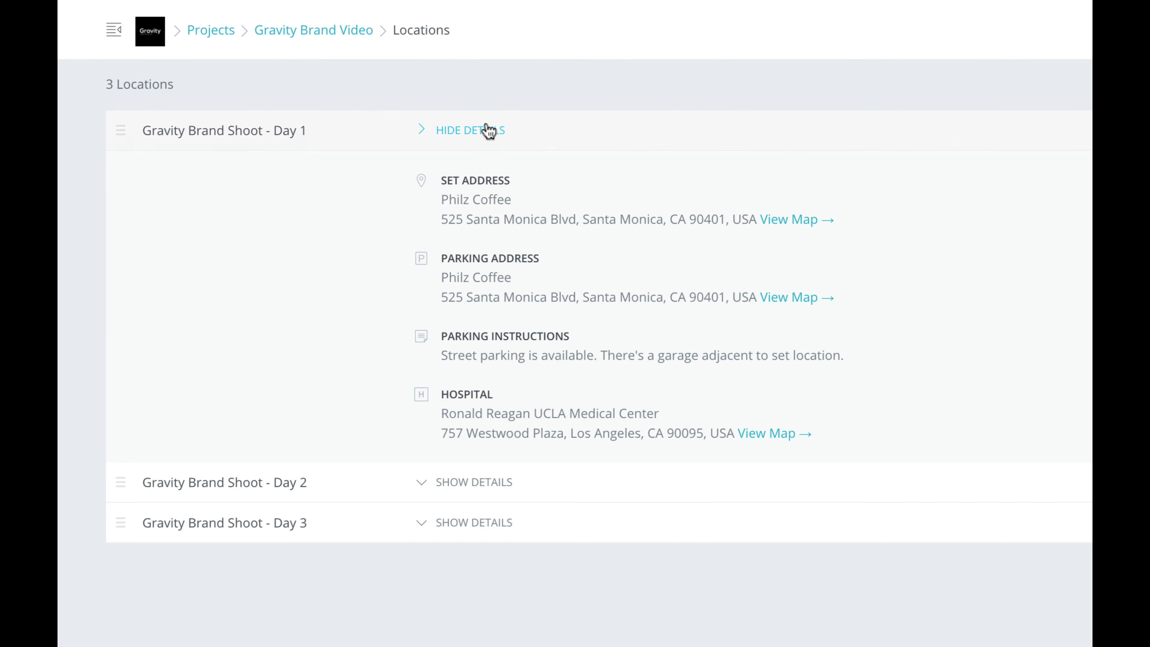
{"action": "left_click", "coordinate": [505, 483]}
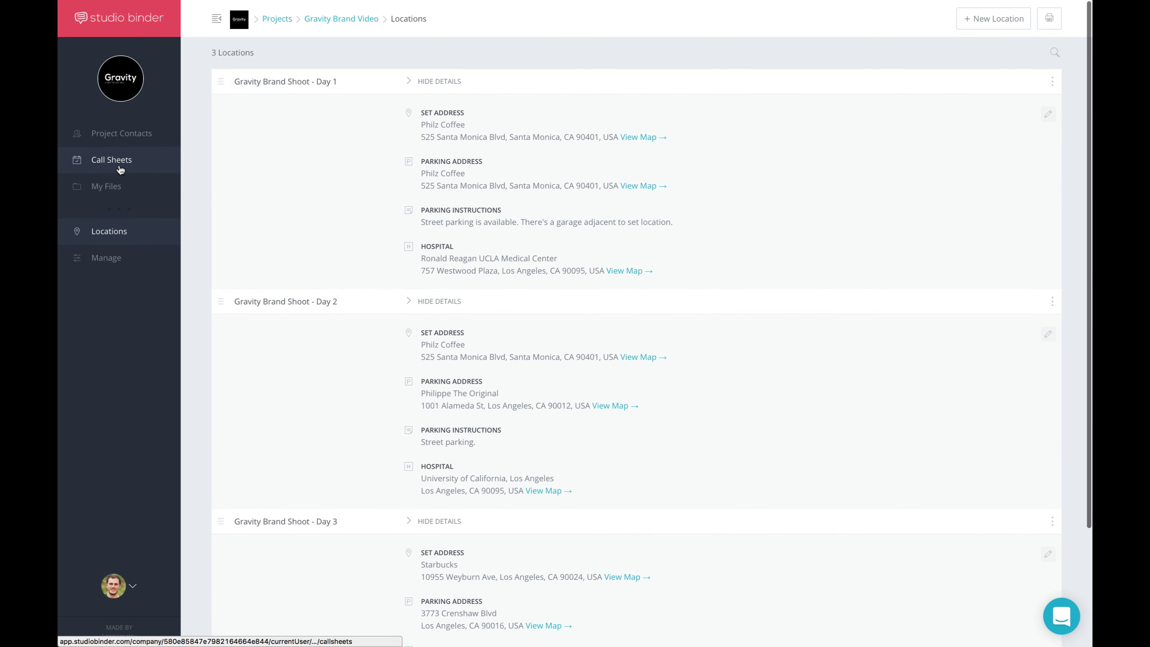
Open the Barber Gurus - Day 1 call sheet in edit mode
{"action": "left_click", "coordinate": [120, 169]}
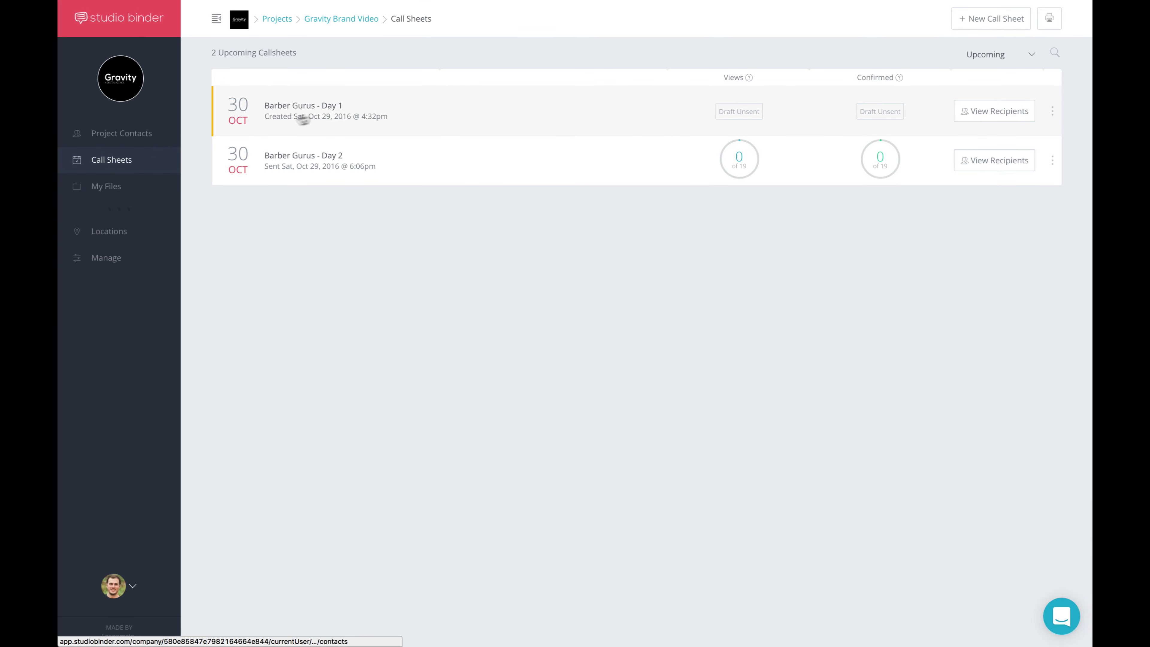
{"action": "left_click", "coordinate": [337, 113]}
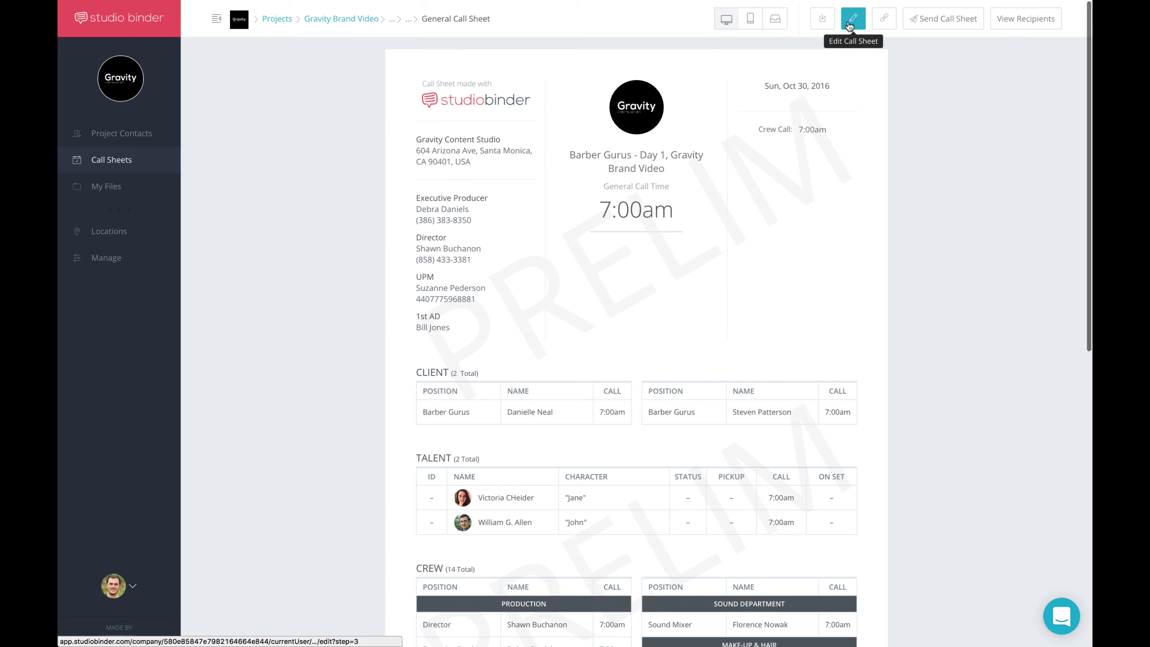
{"action": "left_click", "coordinate": [850, 25]}
Import the saved Gravity Brand Shoot - Day 1 location, delete the empty first row, and preview
{"action": "scroll", "coordinate": [930, 258], "scroll_direction": "down", "scroll_amount": 3}
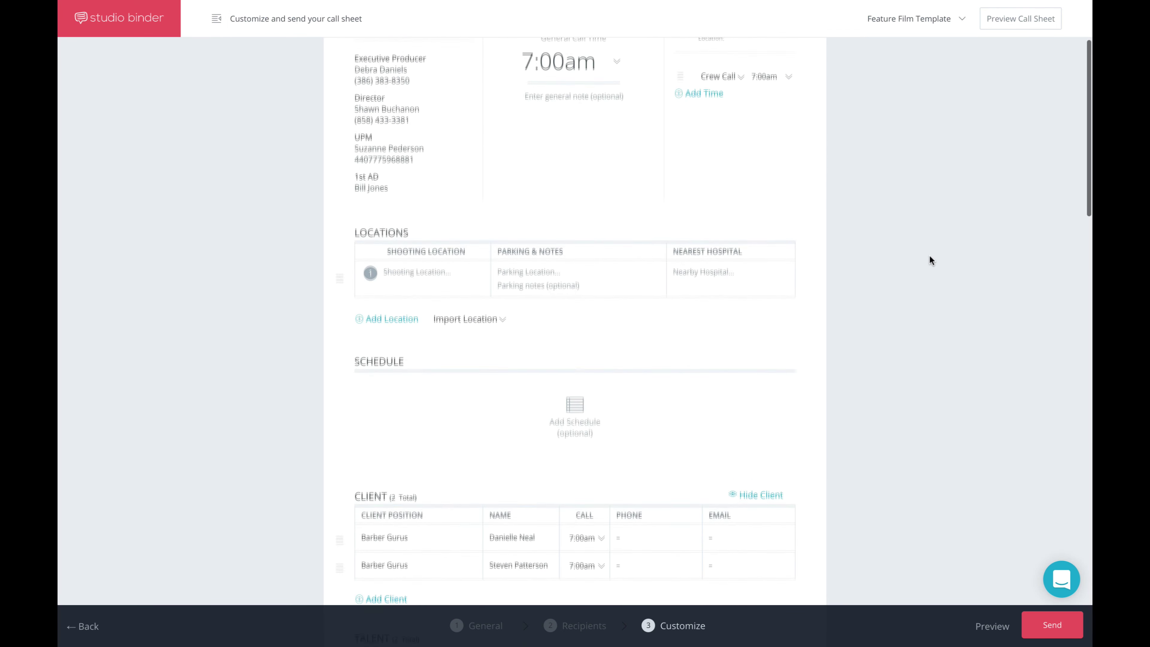
{"action": "left_click", "coordinate": [492, 318]}
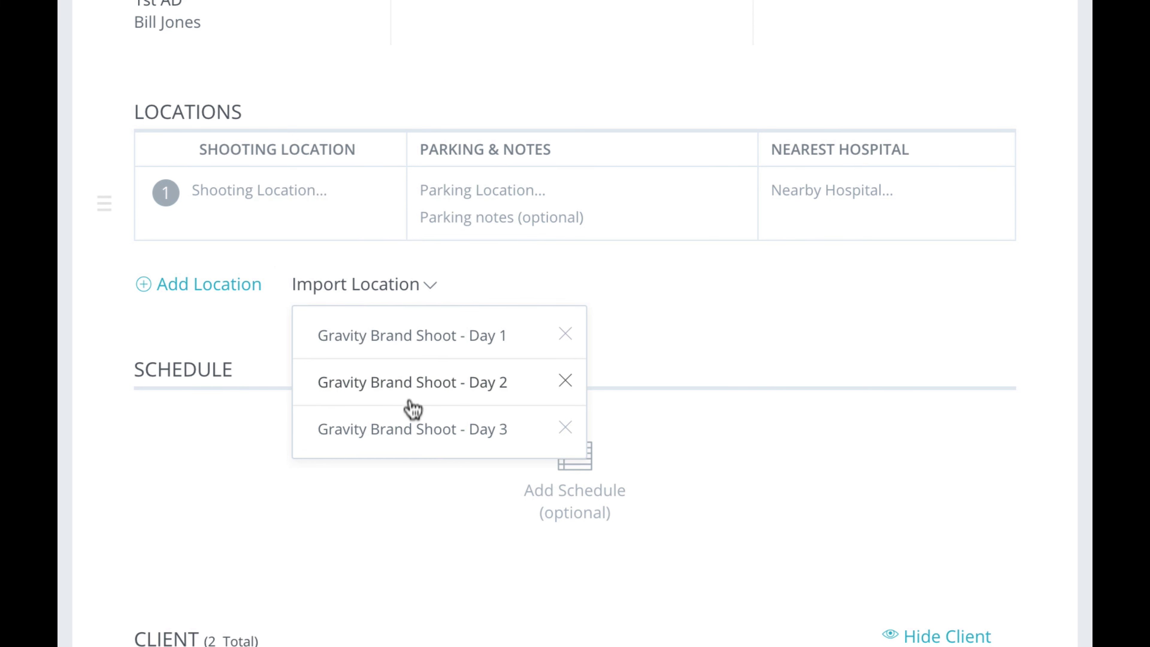
{"action": "left_click", "coordinate": [414, 344]}
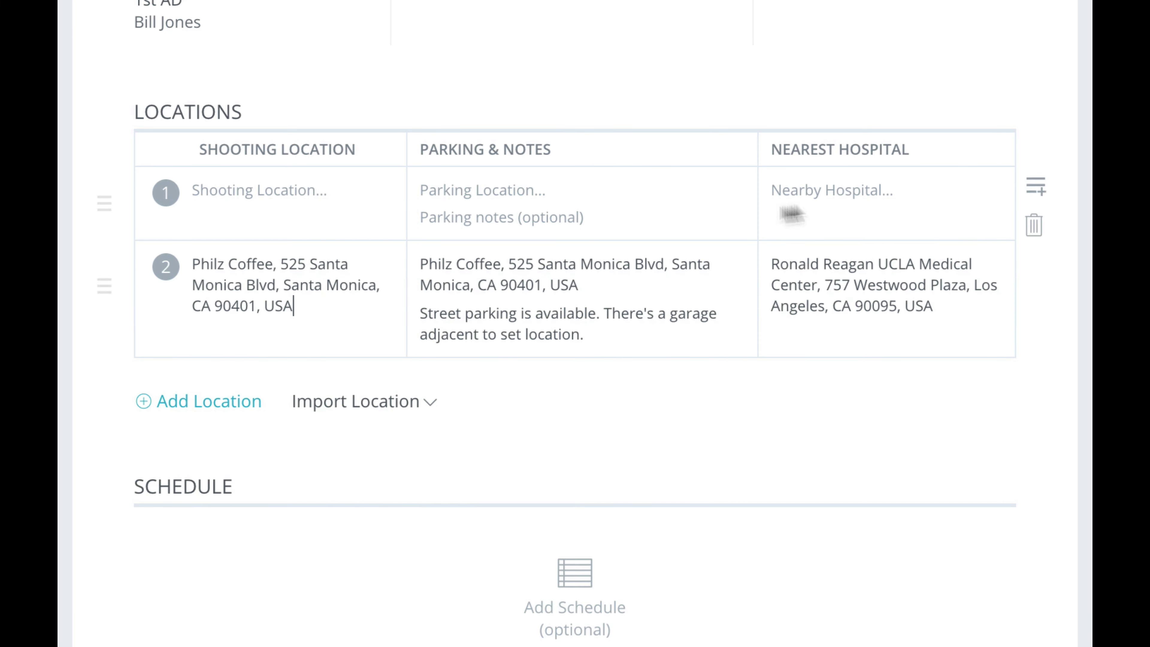
{"action": "left_click", "coordinate": [1032, 227]}
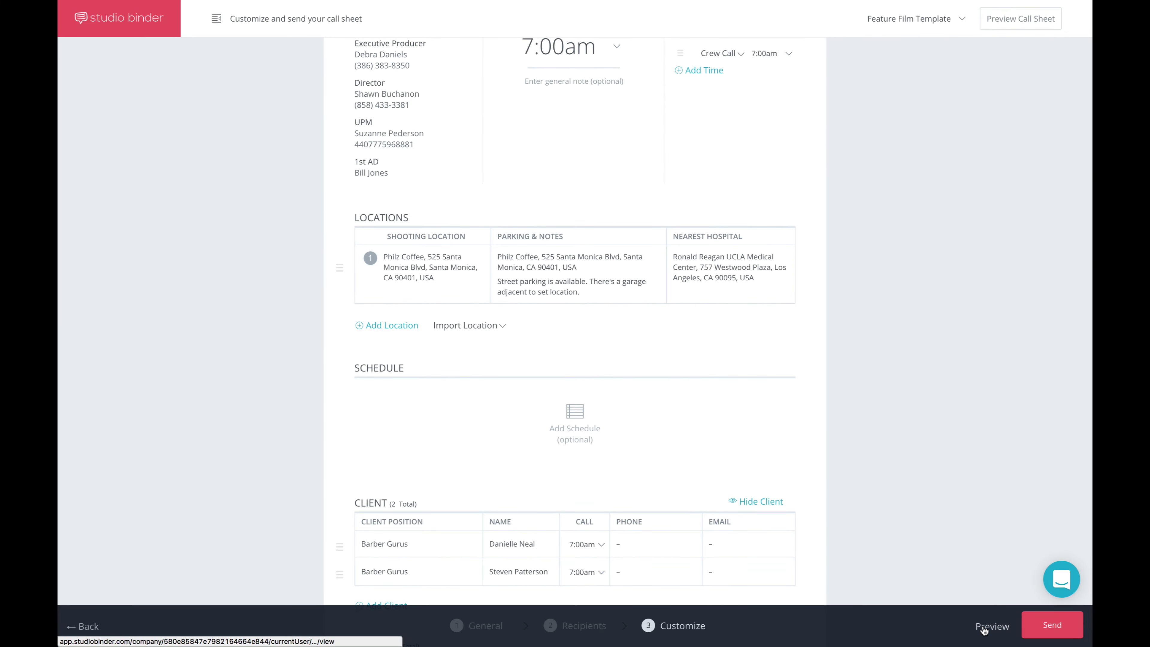
{"action": "left_click", "coordinate": [992, 626]}
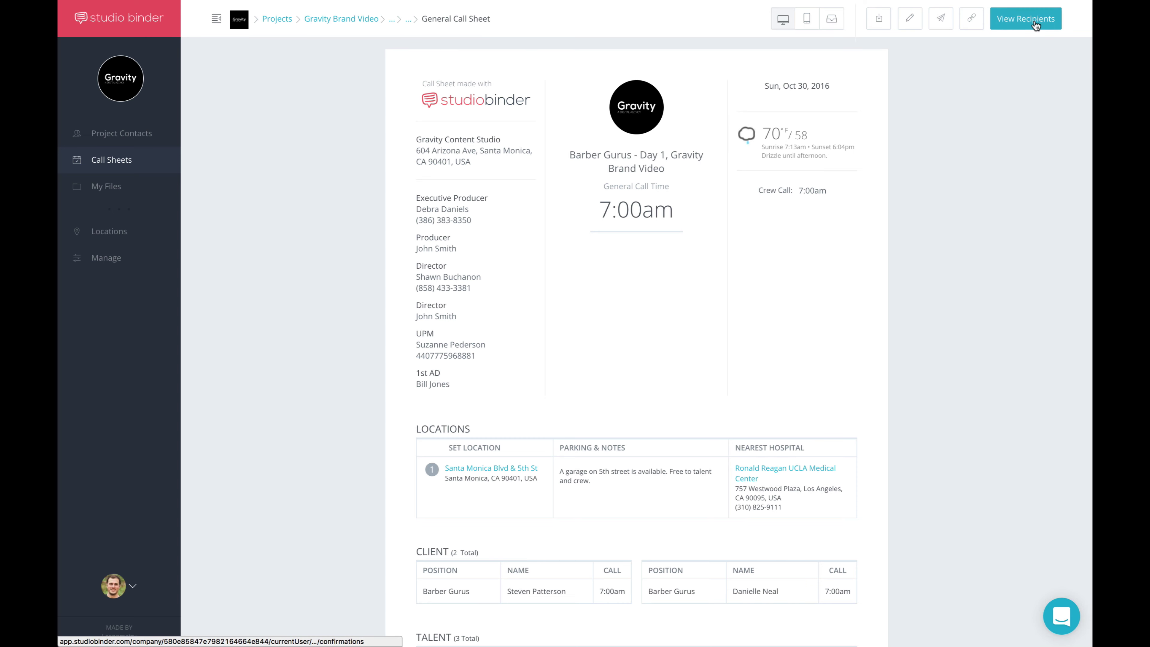
Show the call sheet's recipients and scroll down to the unsent Director/Producer row
{"action": "left_click", "coordinate": [1025, 19]}
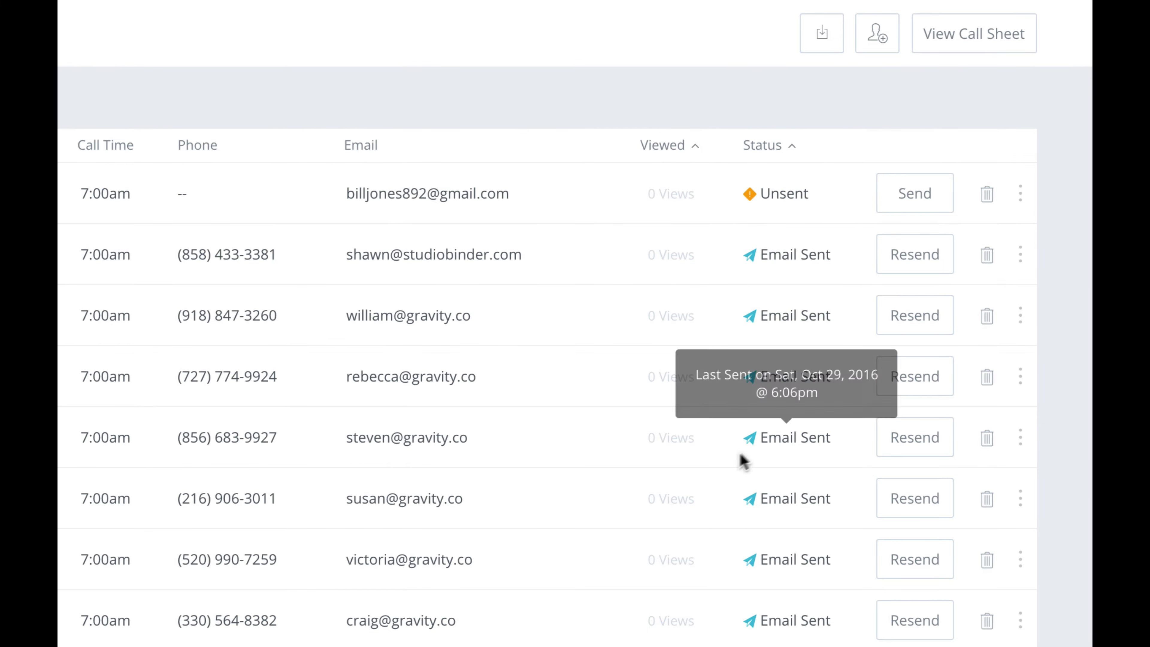
{"action": "scroll", "coordinate": [721, 475], "scroll_direction": "down", "scroll_amount": 10}
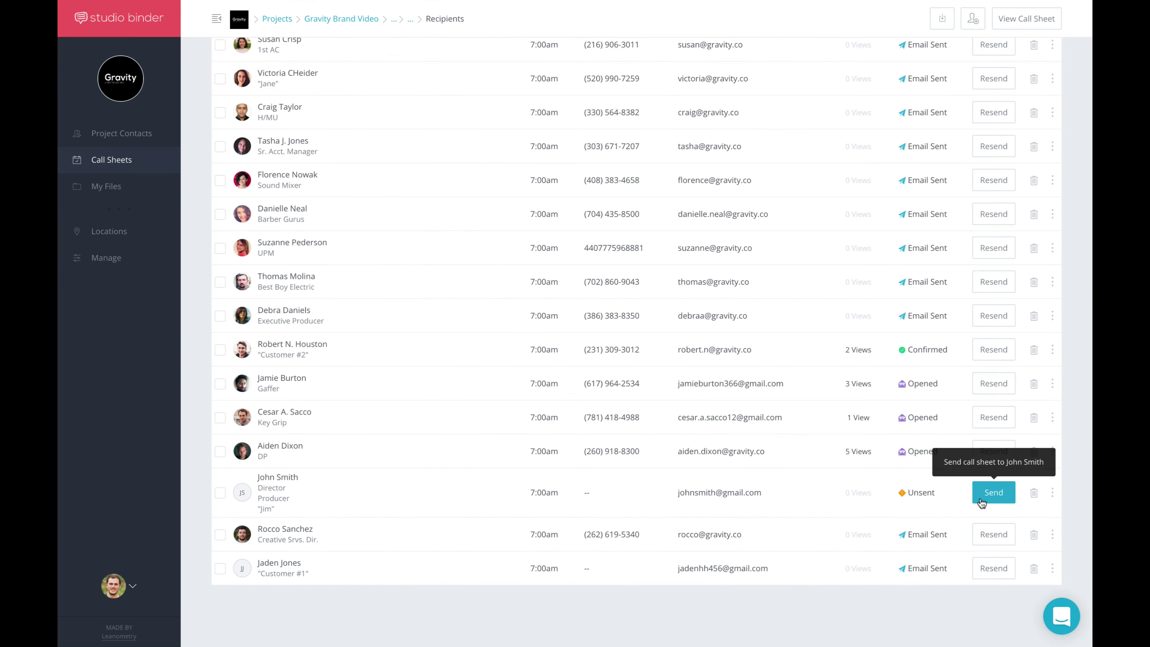
Start sending to the Director/Producer, then cancel so the contact stays Unsent
{"action": "left_click", "coordinate": [981, 503]}
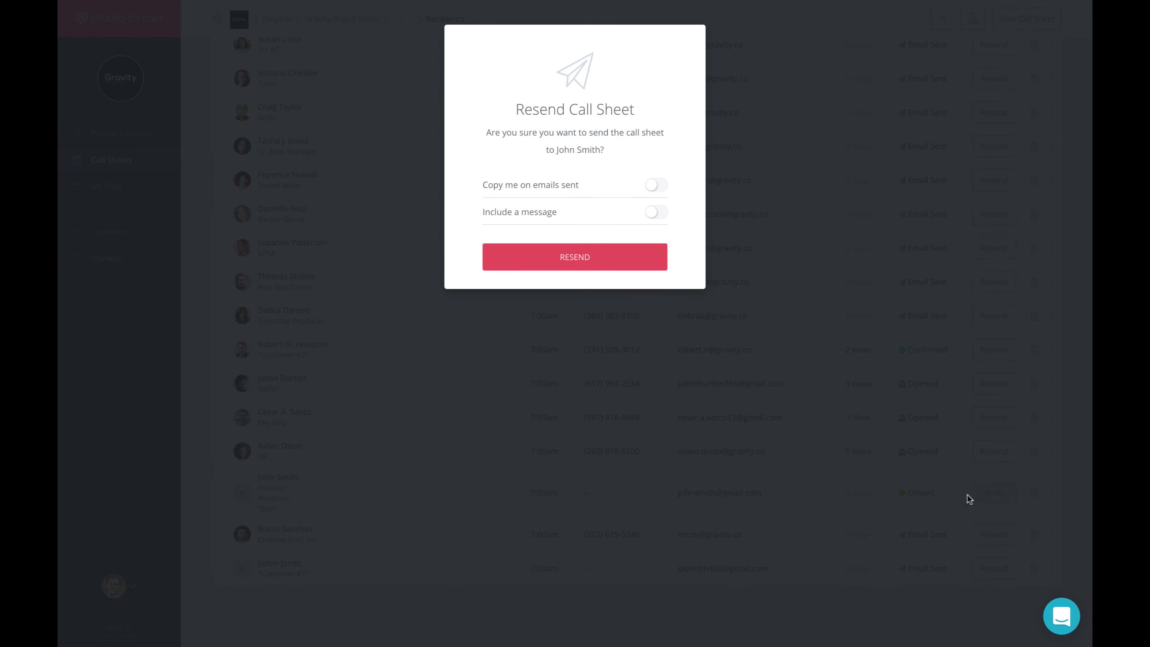
{"action": "left_click", "coordinate": [879, 501]}
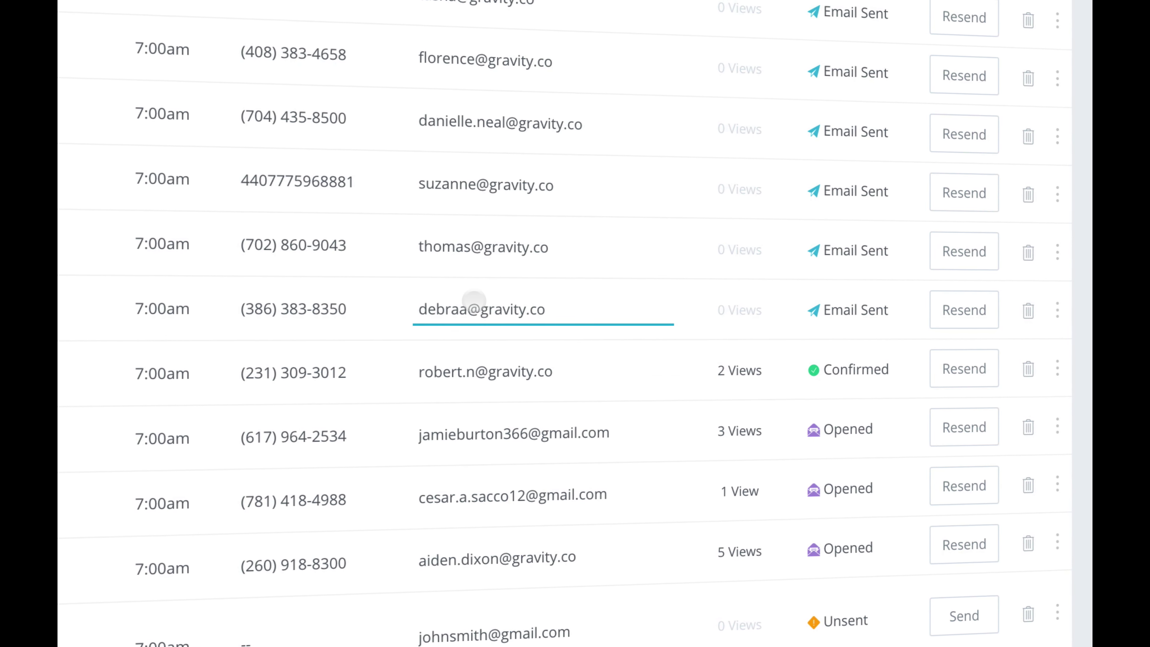
{"action": "mouse_move", "coordinate": [809, 313]}
{"action": "mouse_move", "coordinate": [745, 315]}
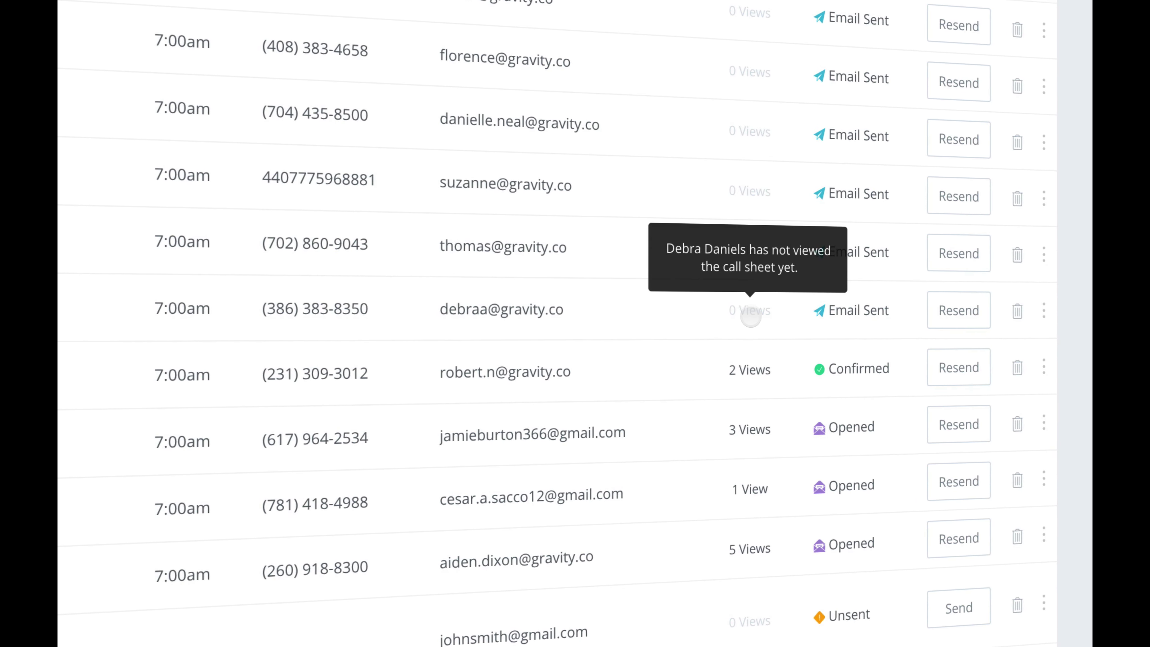
{"action": "left_click", "coordinate": [504, 324]}
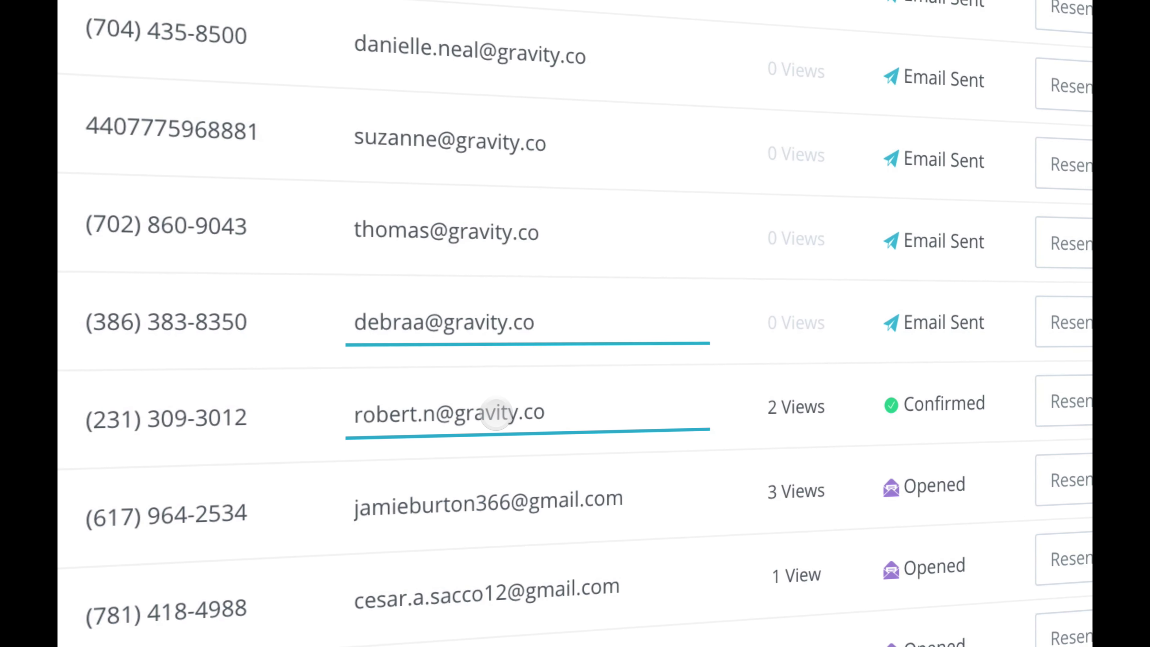
{"action": "key", "text": "BackSpace"}
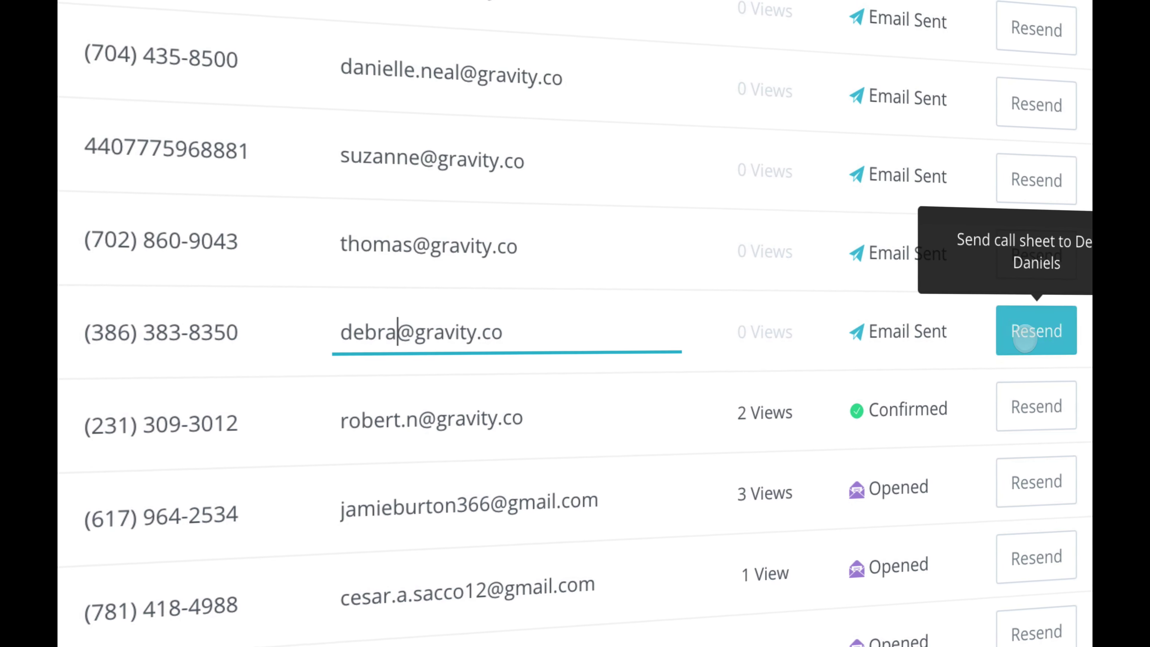
{"action": "left_click", "coordinate": [1034, 331]}
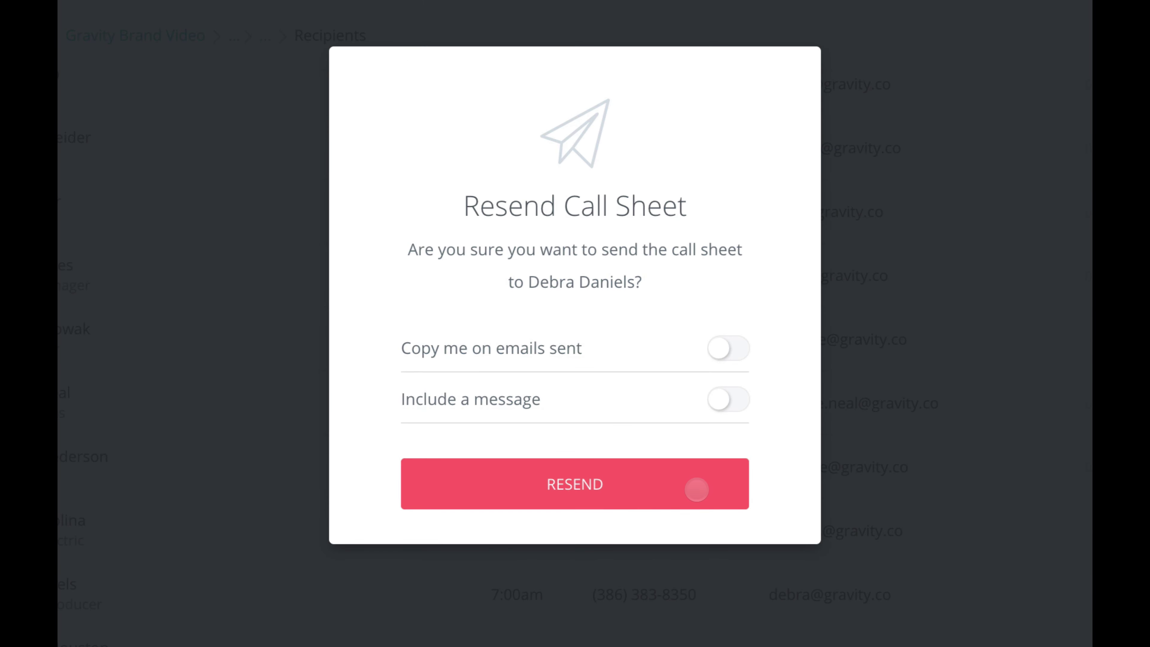